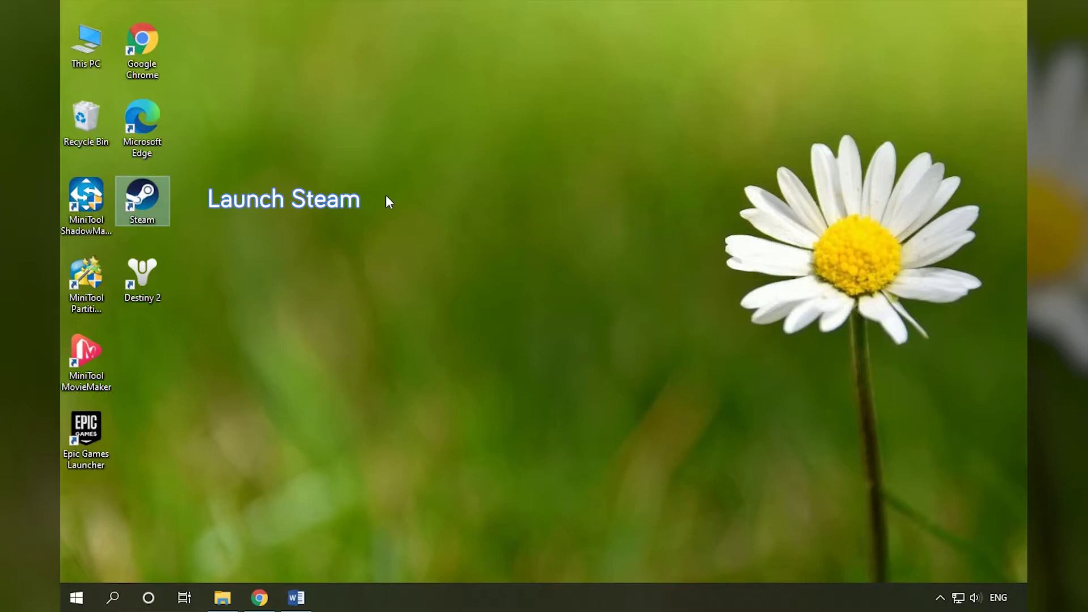
Log in to Steam by entering the account name and the account password
text(sherry)
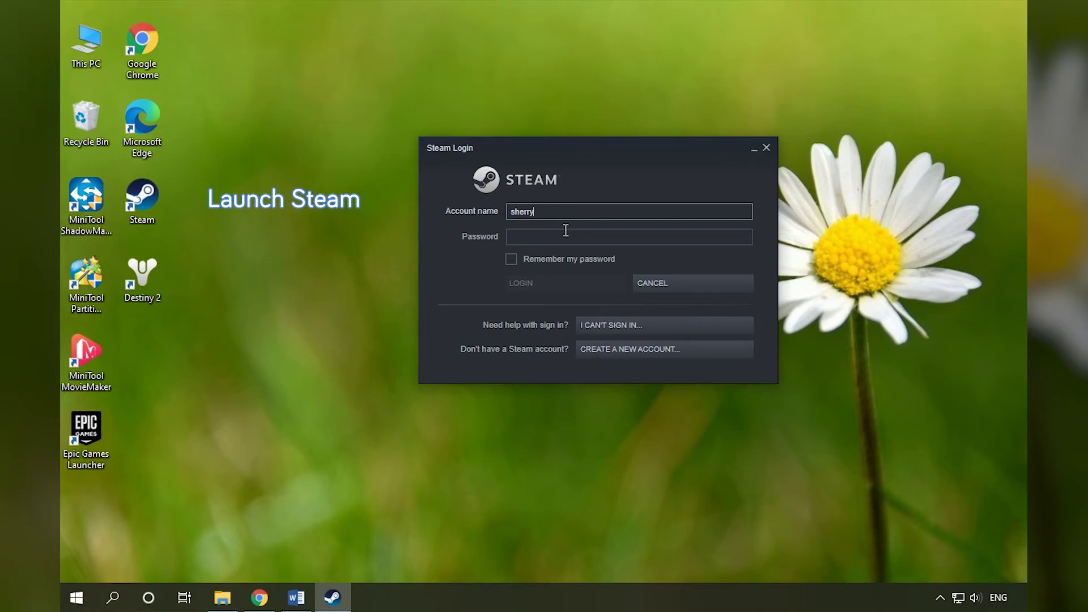
key(Tab)
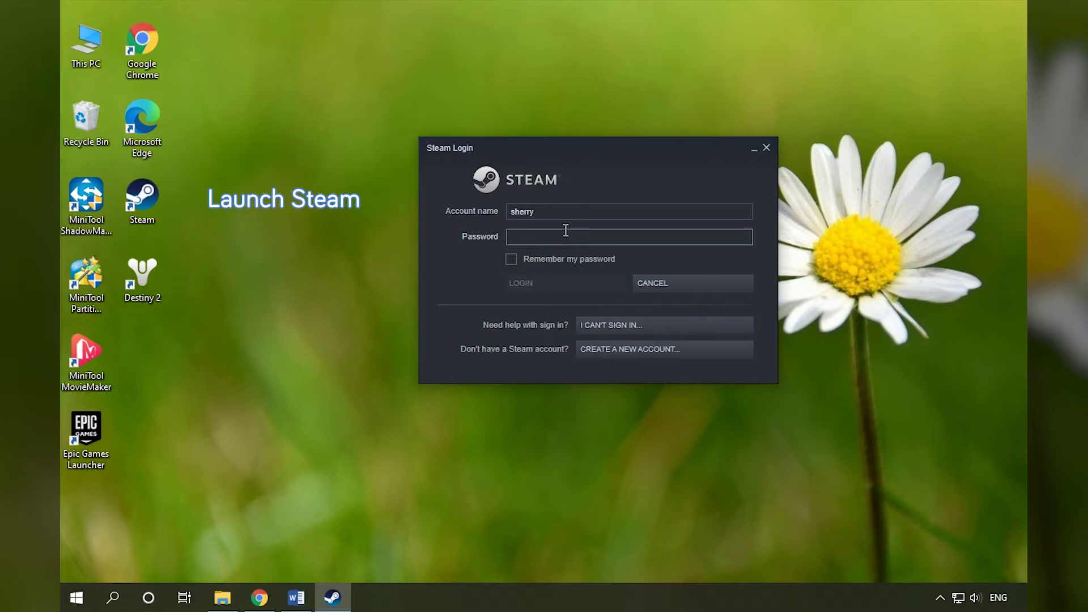
text(*************)
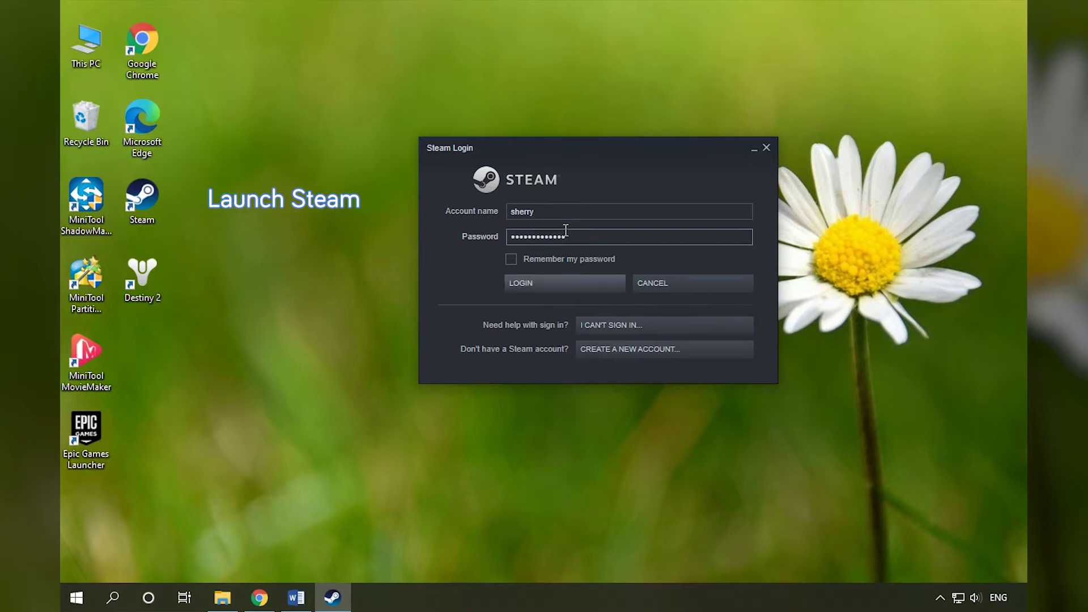
click(570, 283)
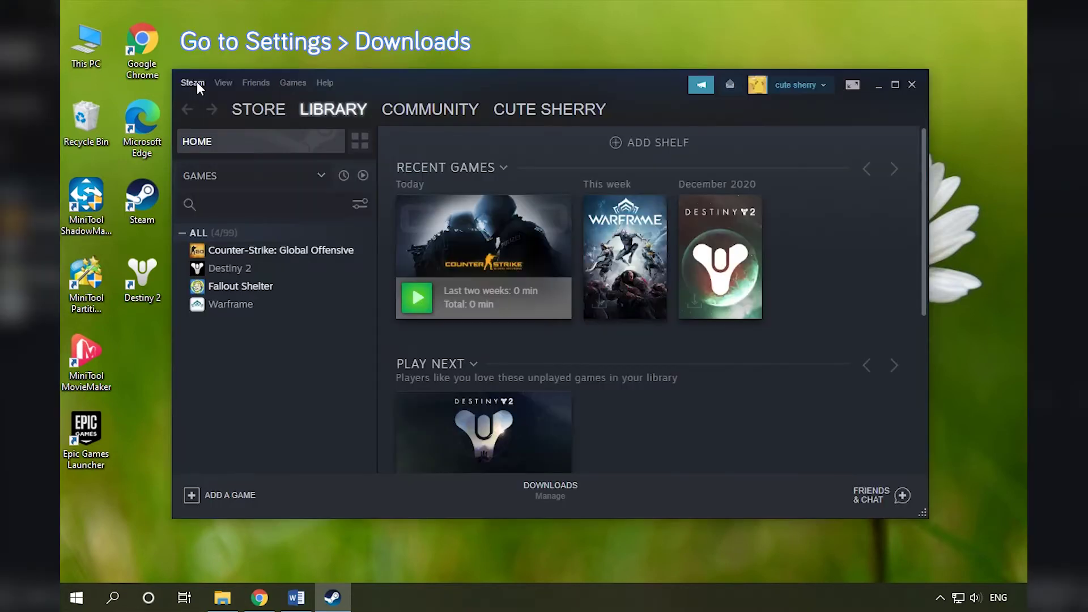
Open the list of Steam library folders from the Downloads settings
click(192, 83)
click(202, 176)
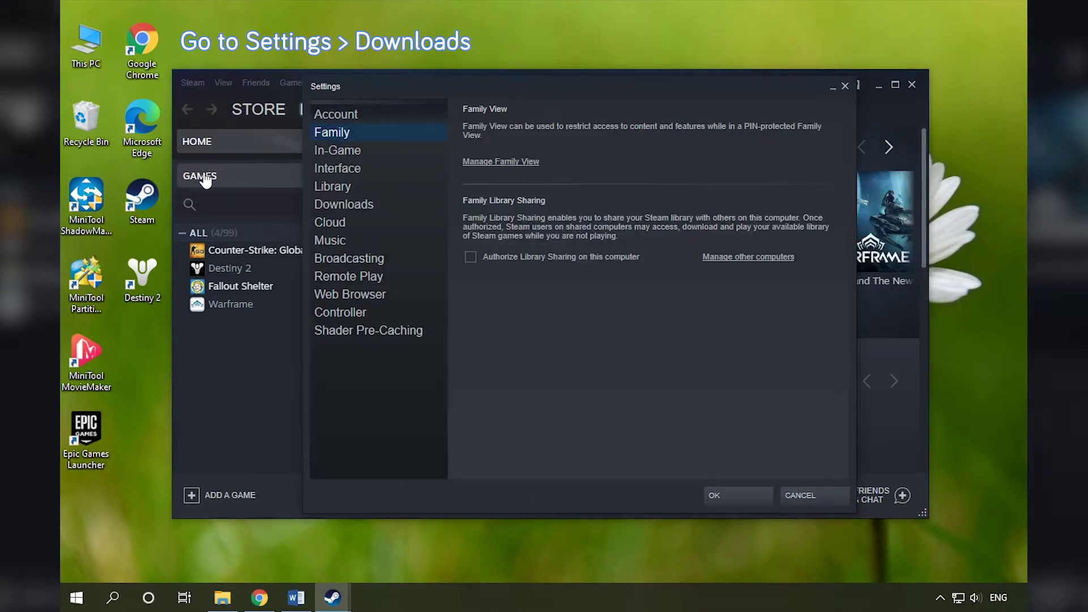
click(367, 208)
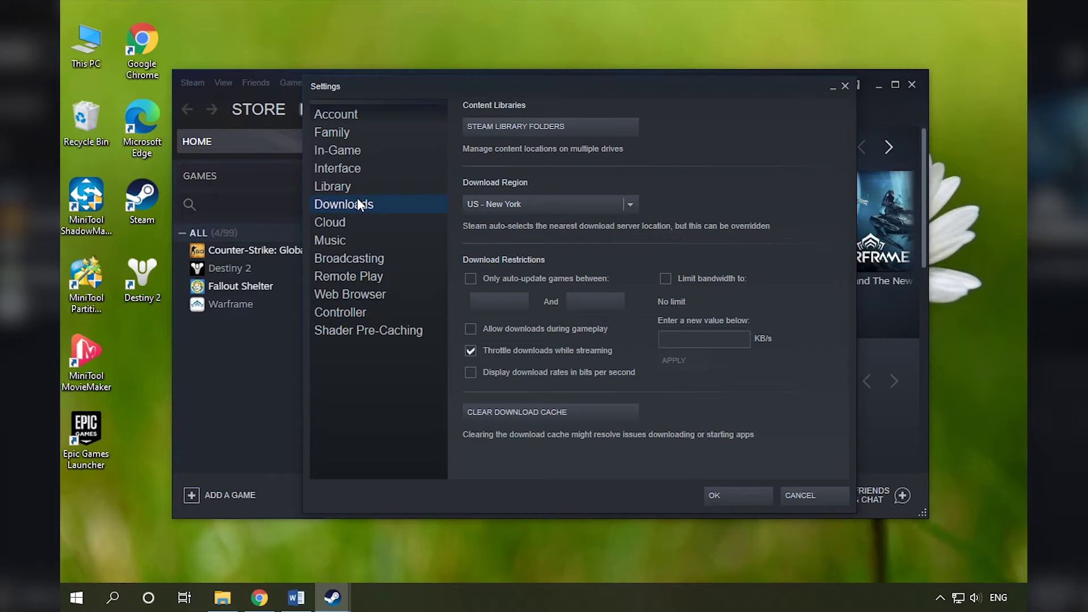
click(588, 125)
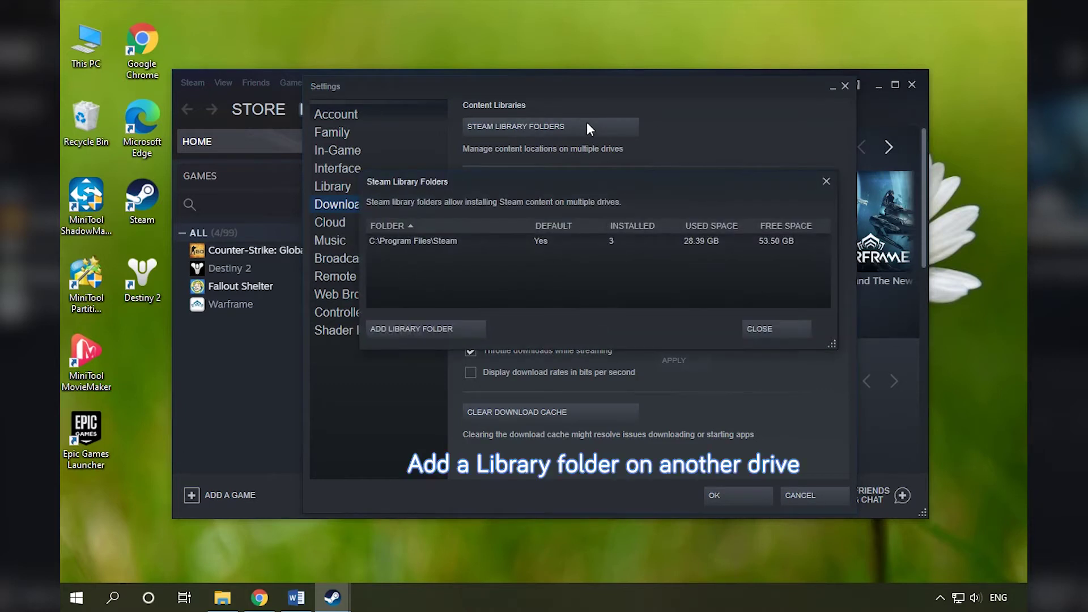
Add a new library folder named my-SteamLibrary on the E: drive and accept the settings
click(451, 325)
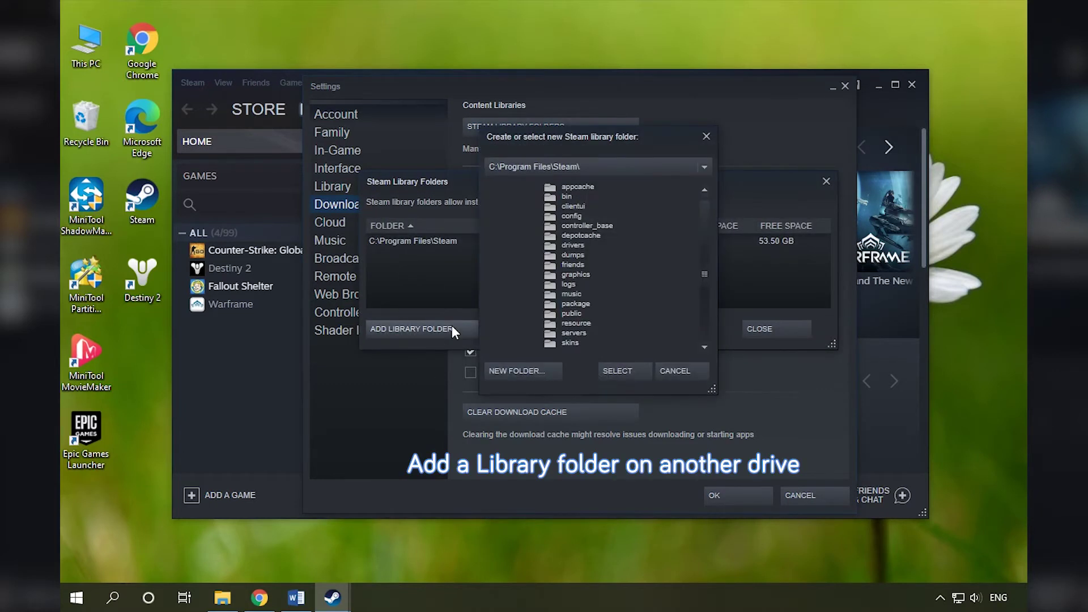
click(655, 169)
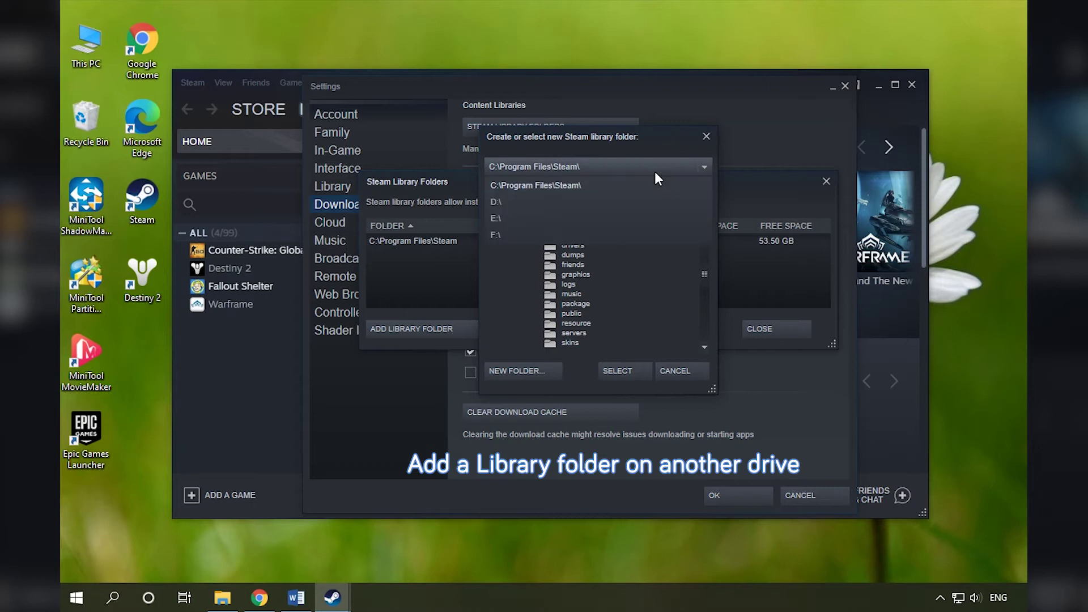
click(501, 219)
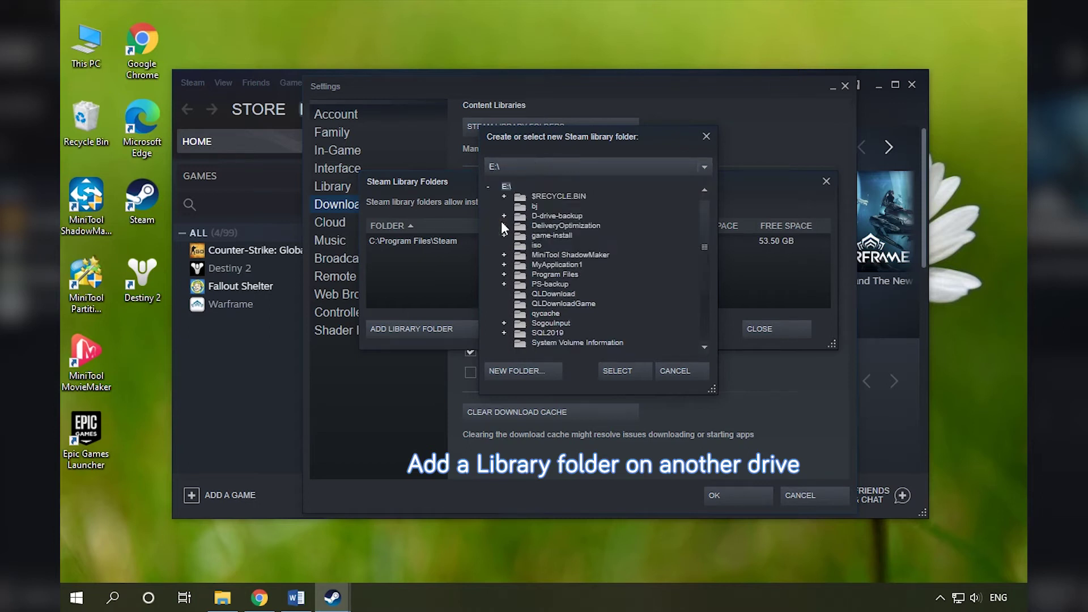
click(530, 374)
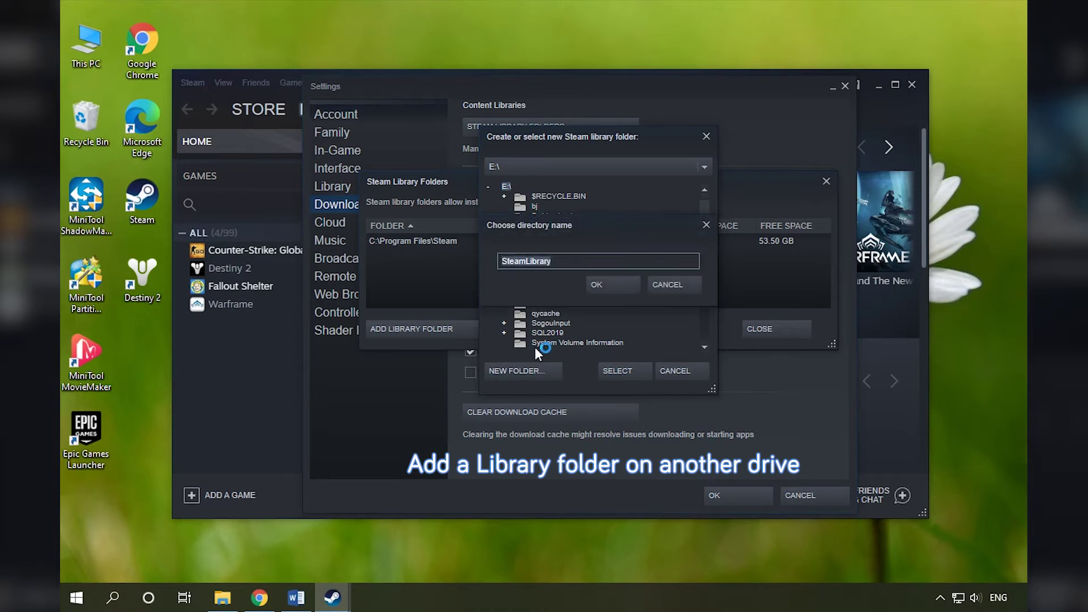
click(504, 261)
text(my-)
click(615, 280)
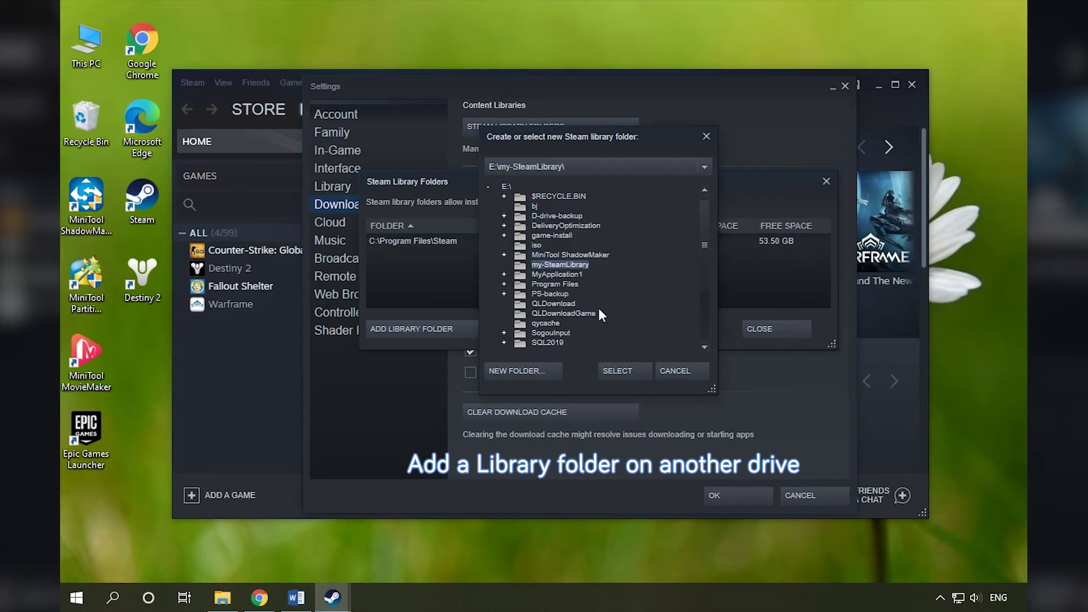
click(609, 371)
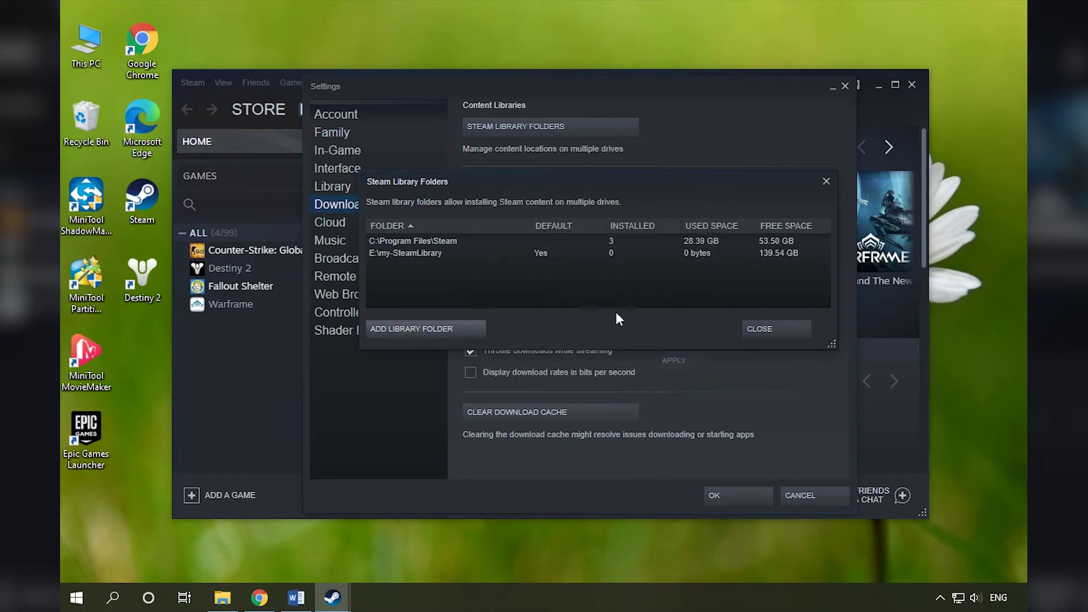
click(786, 329)
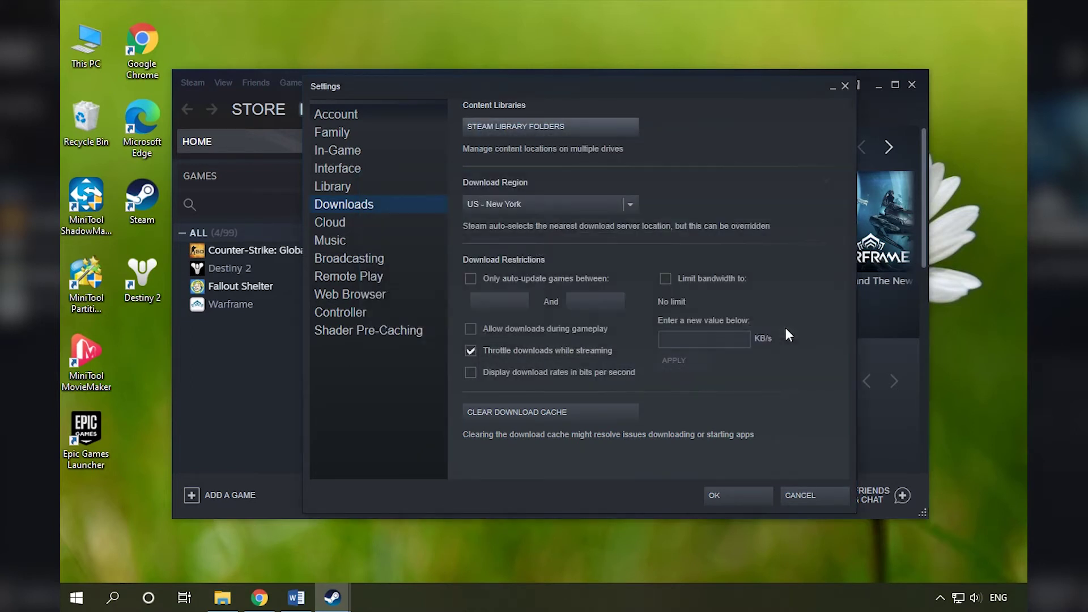
click(736, 493)
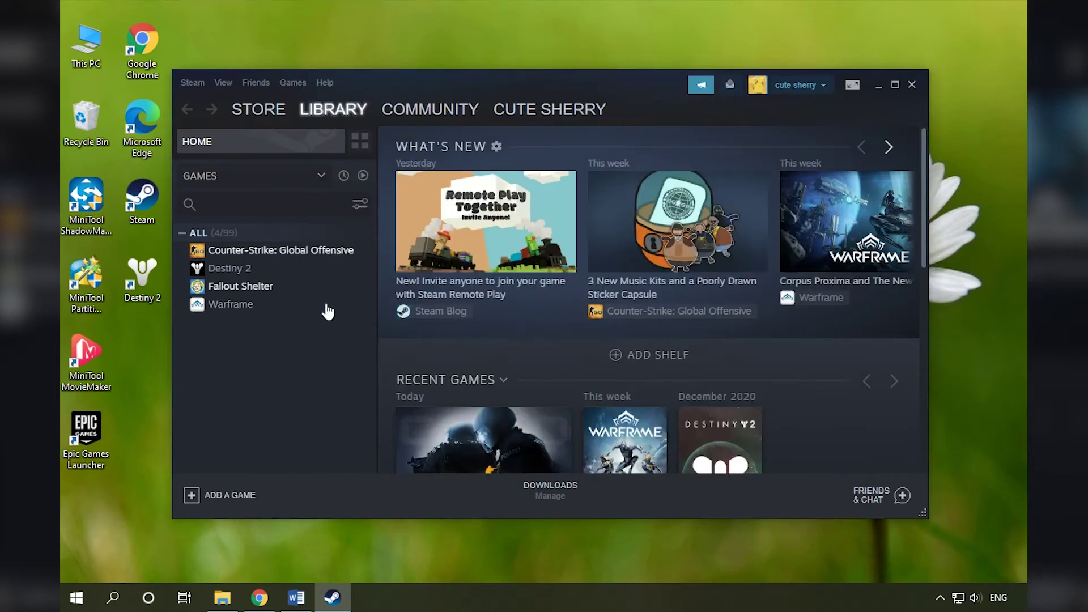
Move the install folder of Counter-Strike: Global Offensive to the E:\my-SteamLibrary library through the game's local files properties
click(307, 252)
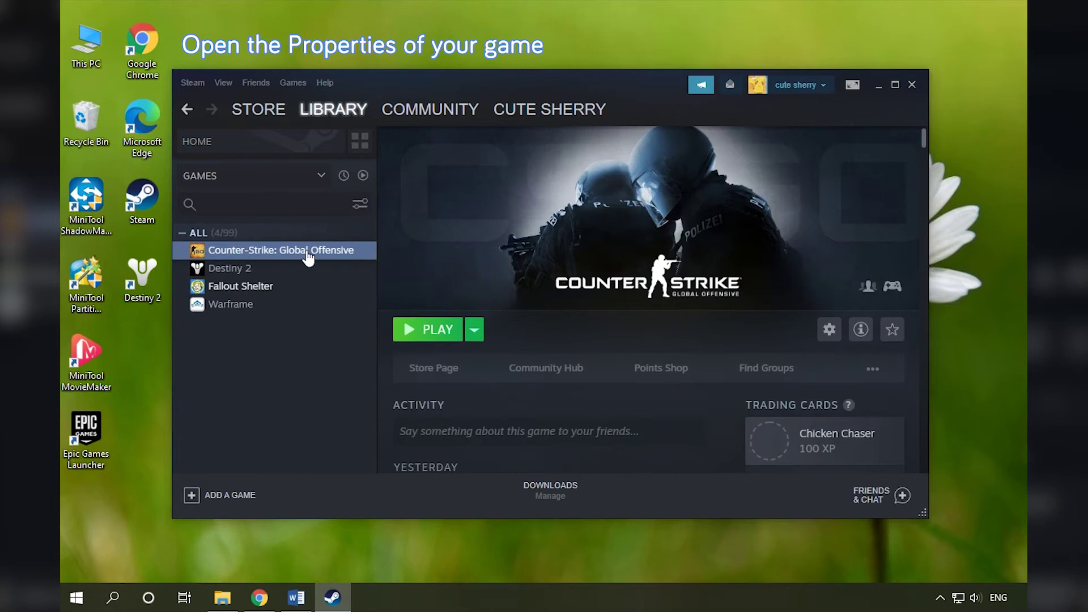
right_click(306, 249)
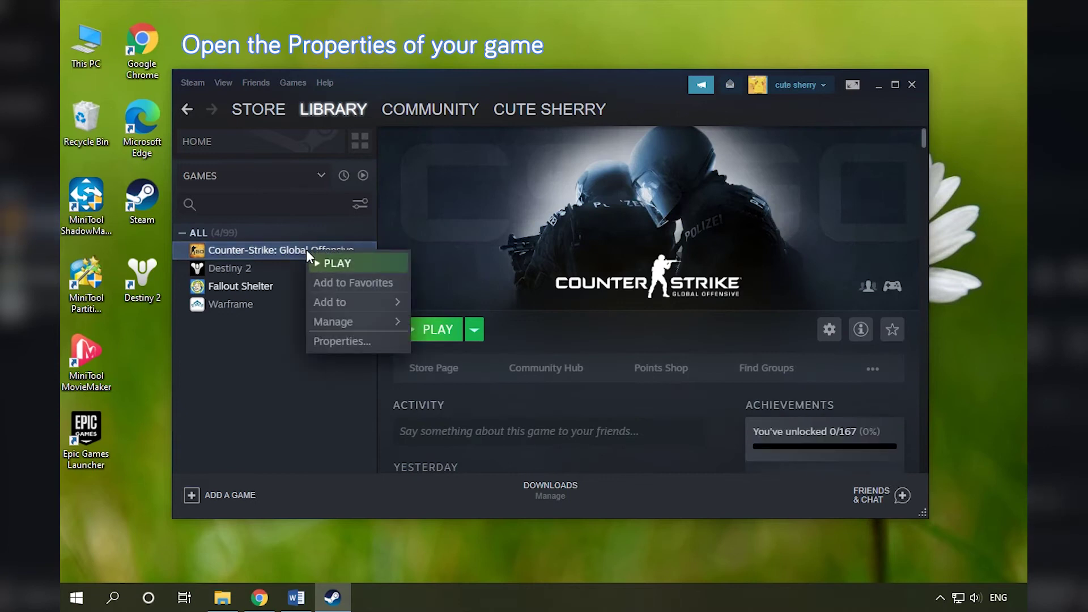
click(352, 340)
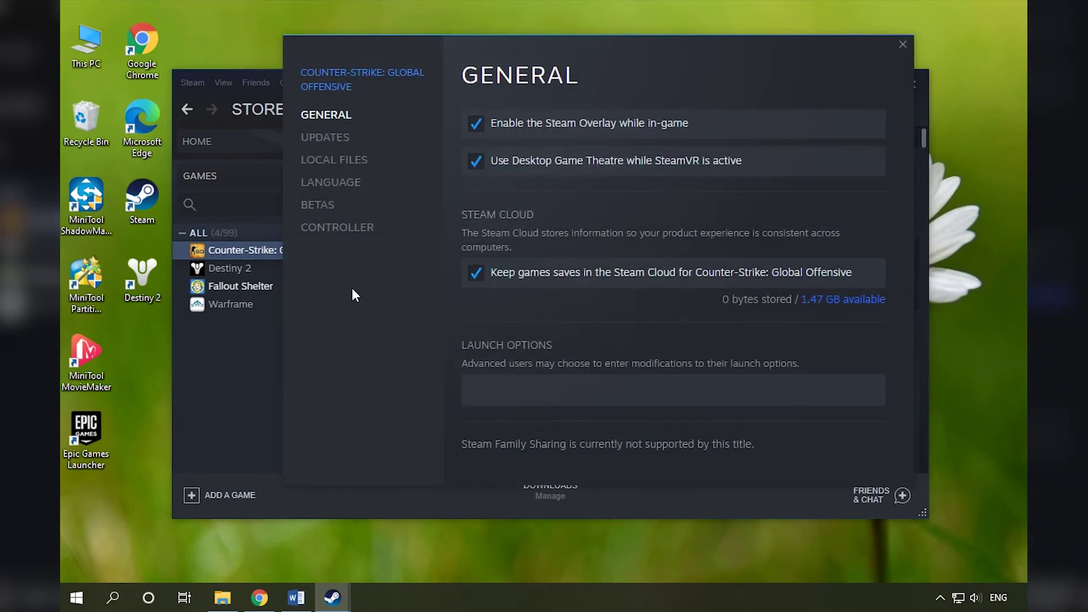
click(346, 161)
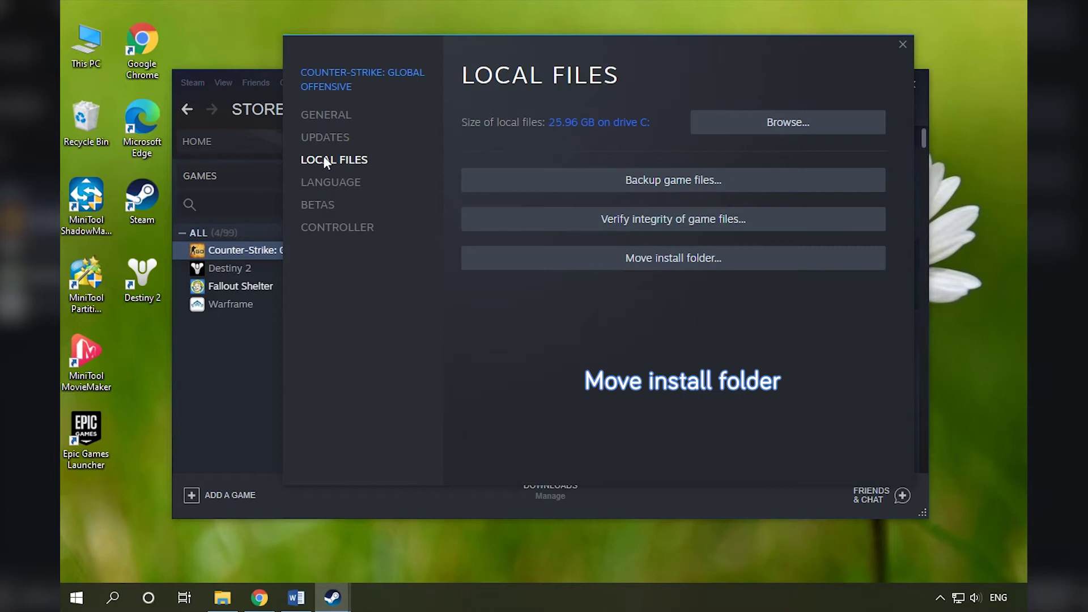
click(674, 260)
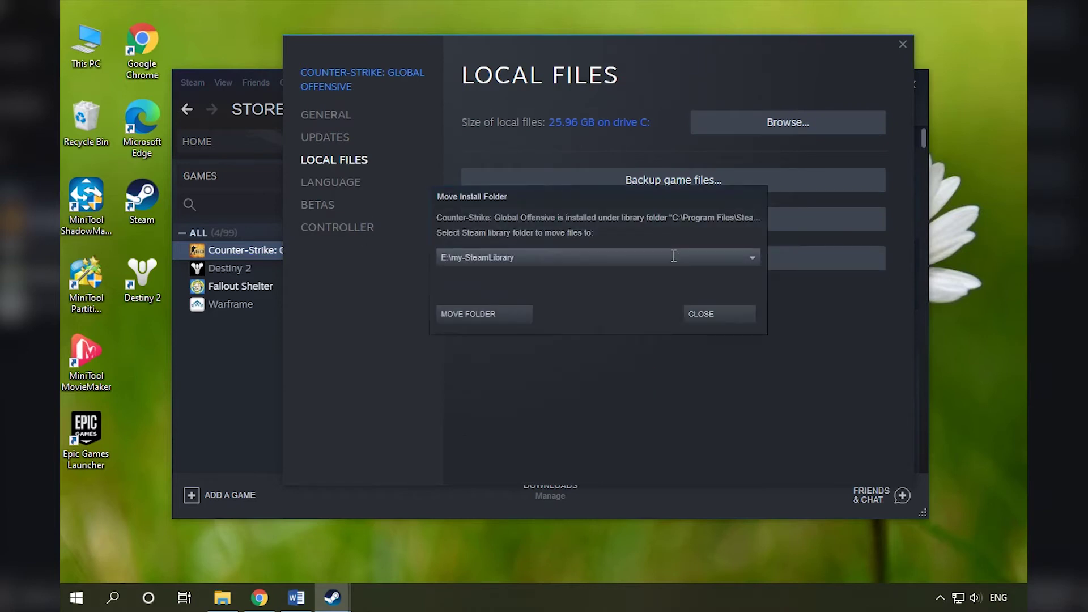
click(493, 315)
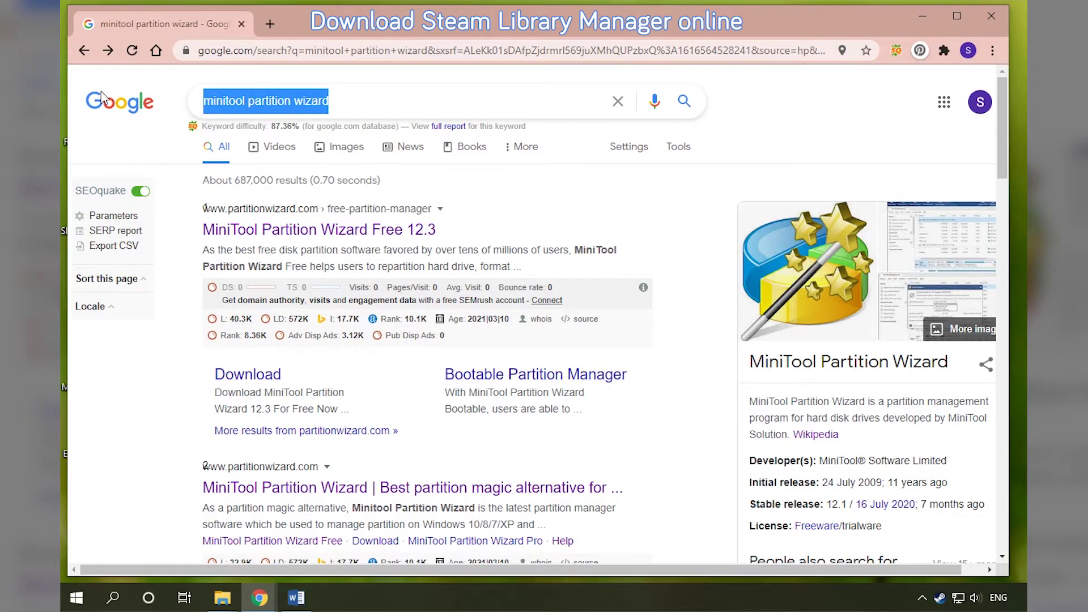
In Chrome, search Google for "steam library manager" and download the latest version from its Uptodown page
text(steam)
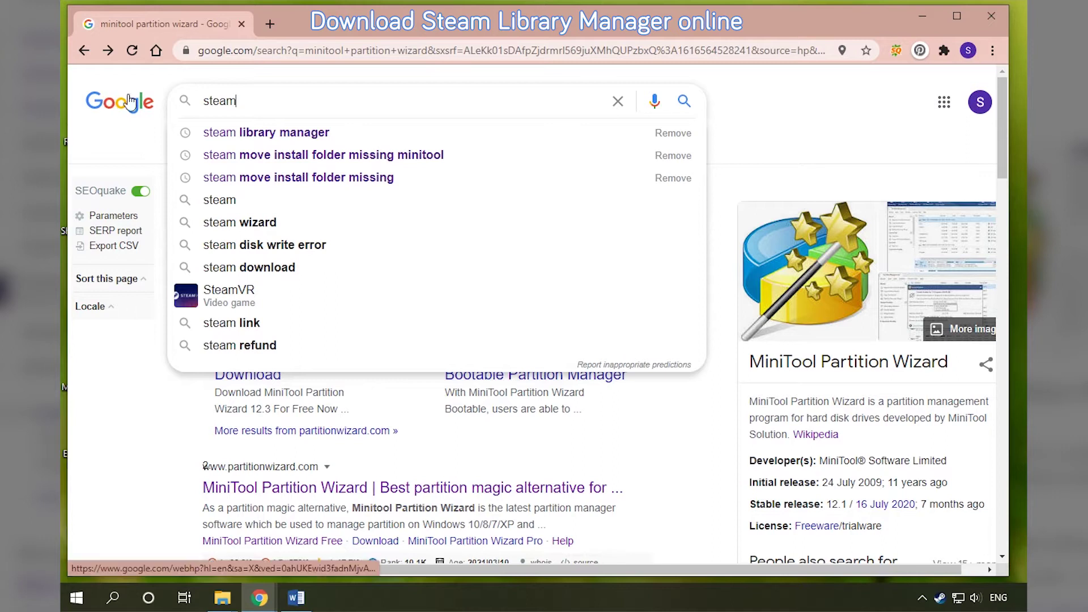
click(328, 134)
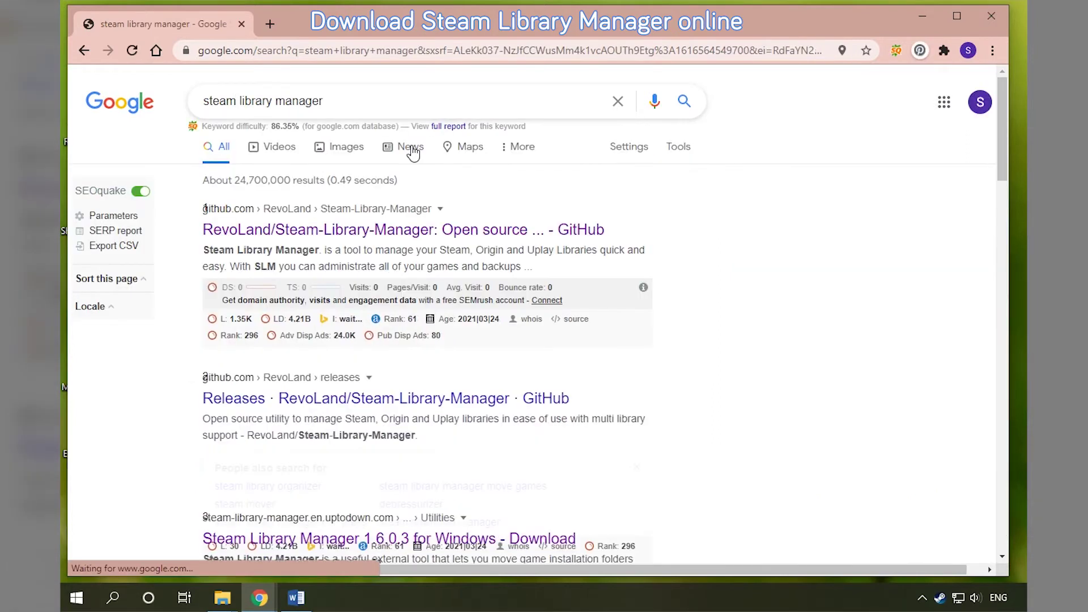
scroll(413, 170, down, 5)
click(388, 326)
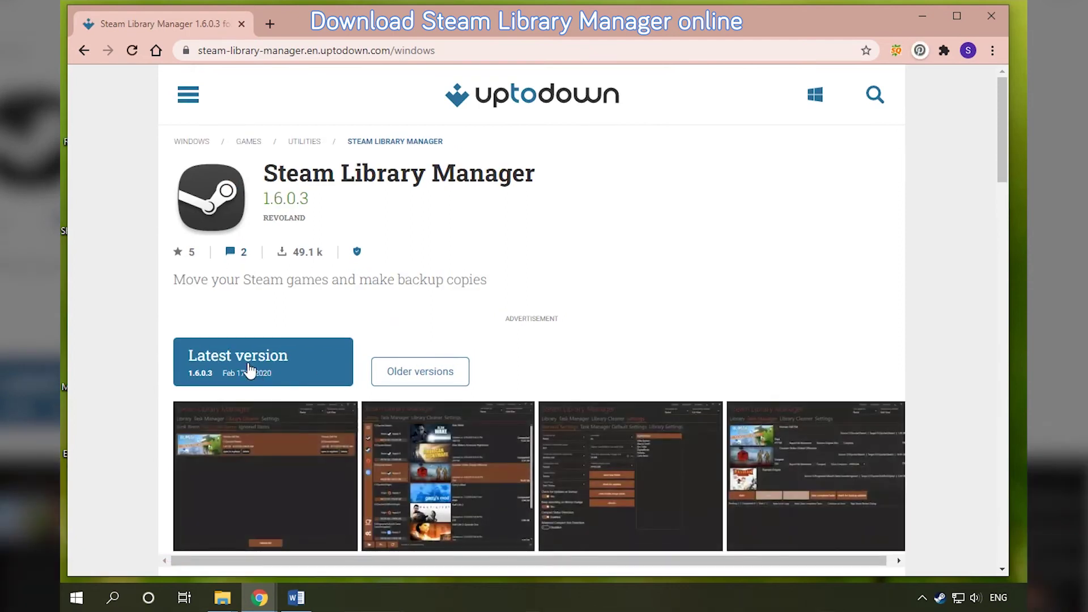
click(274, 442)
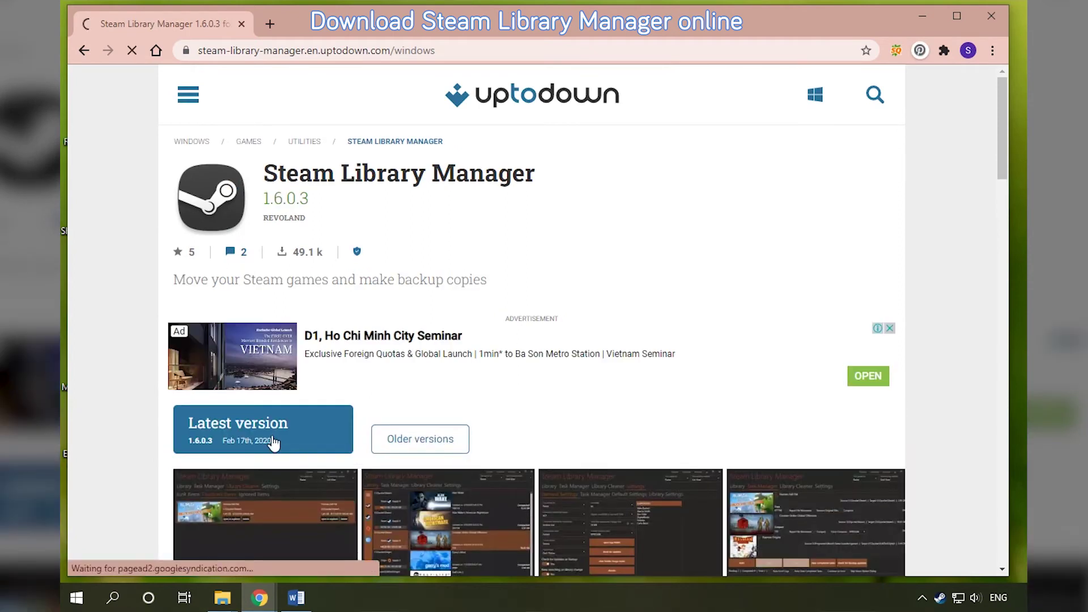
click(269, 549)
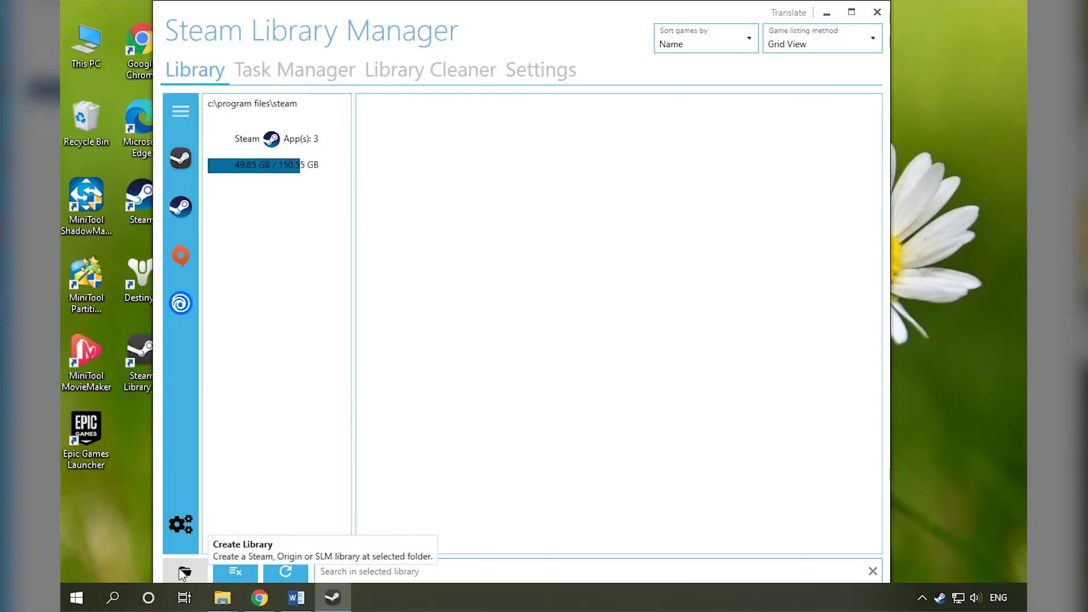
In Steam Library Manager, start a new library and set its path to a new folder named my-steam-library on the E: drive
click(180, 571)
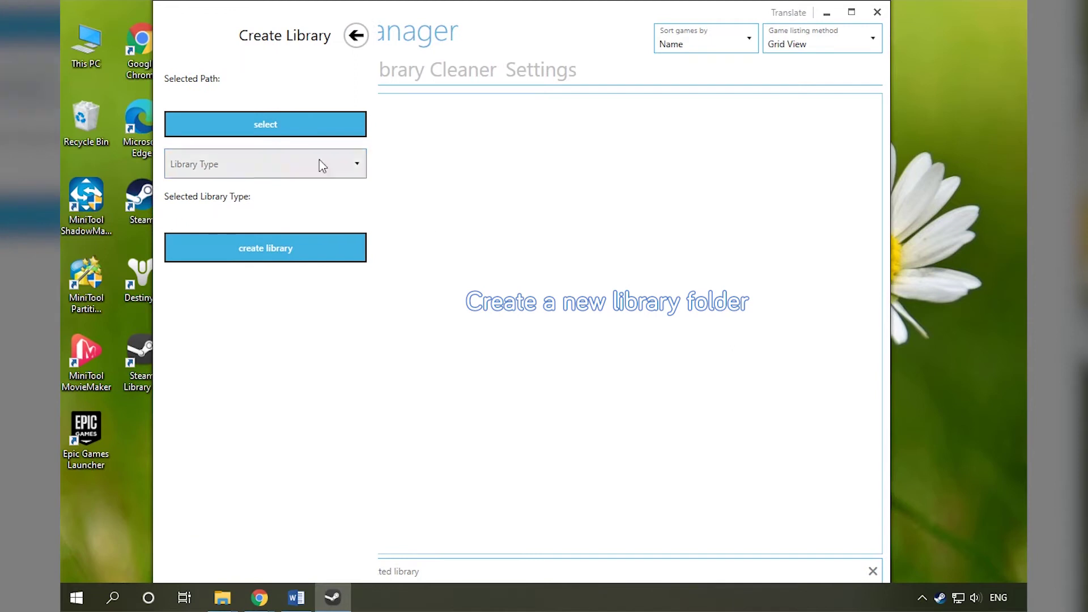
click(263, 127)
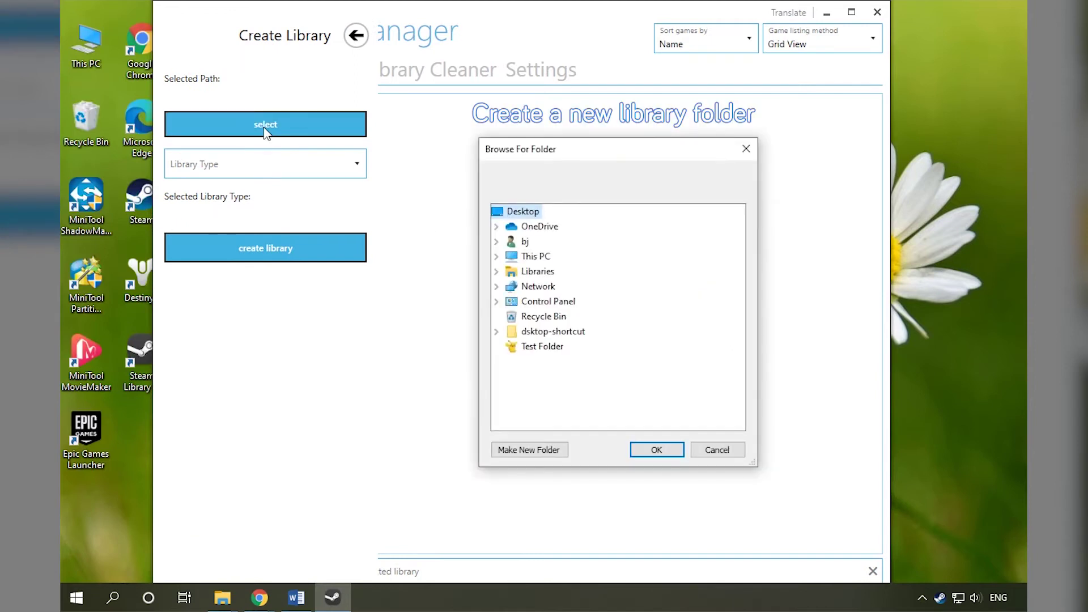
click(539, 257)
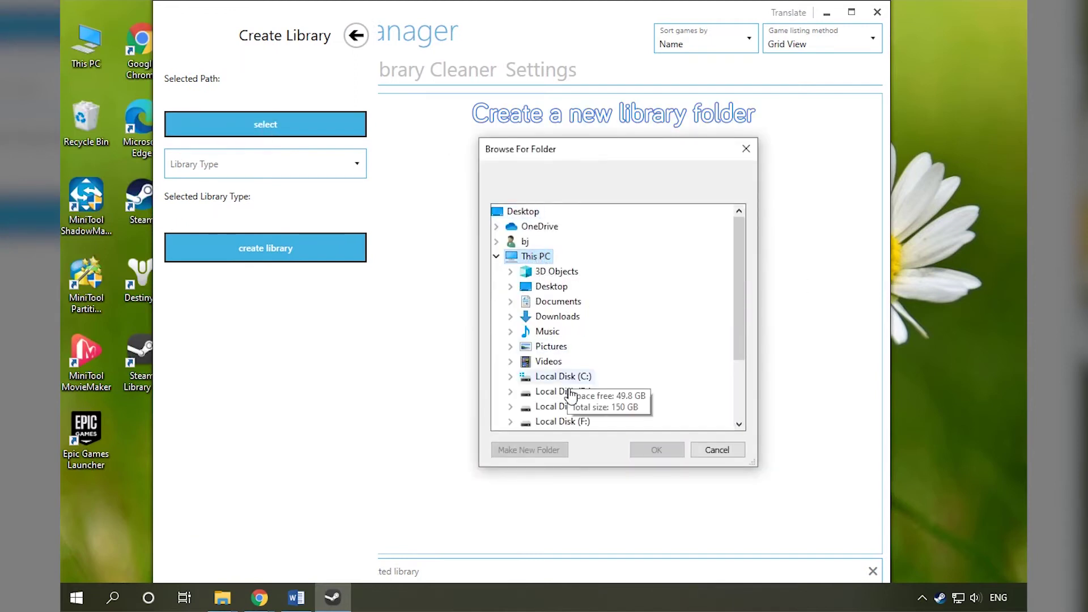
double_click(572, 408)
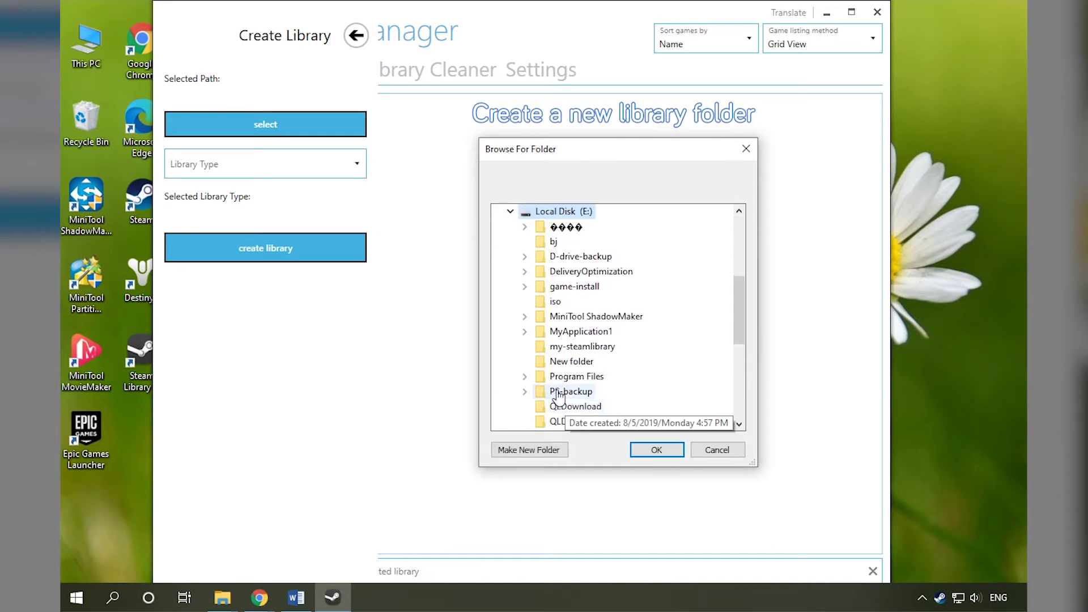
click(544, 450)
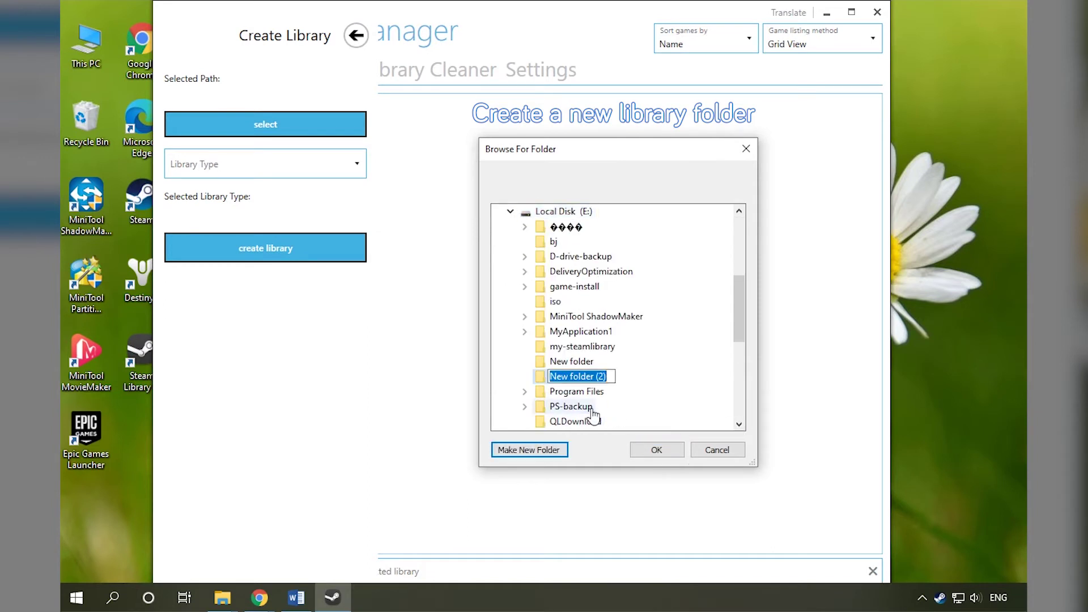
text(my-s)
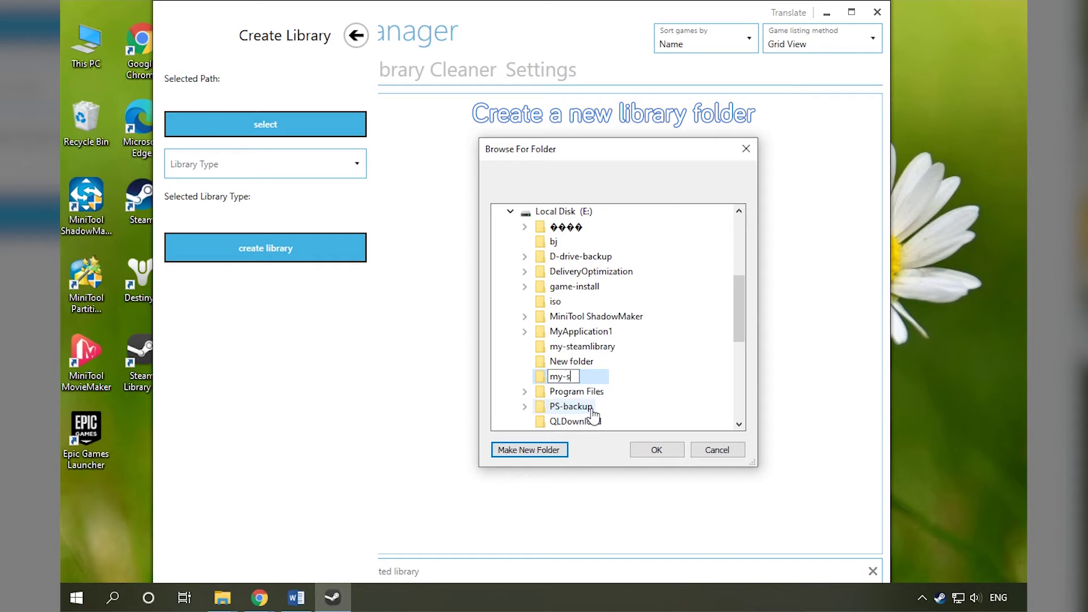
text(team-library)
key(Return)
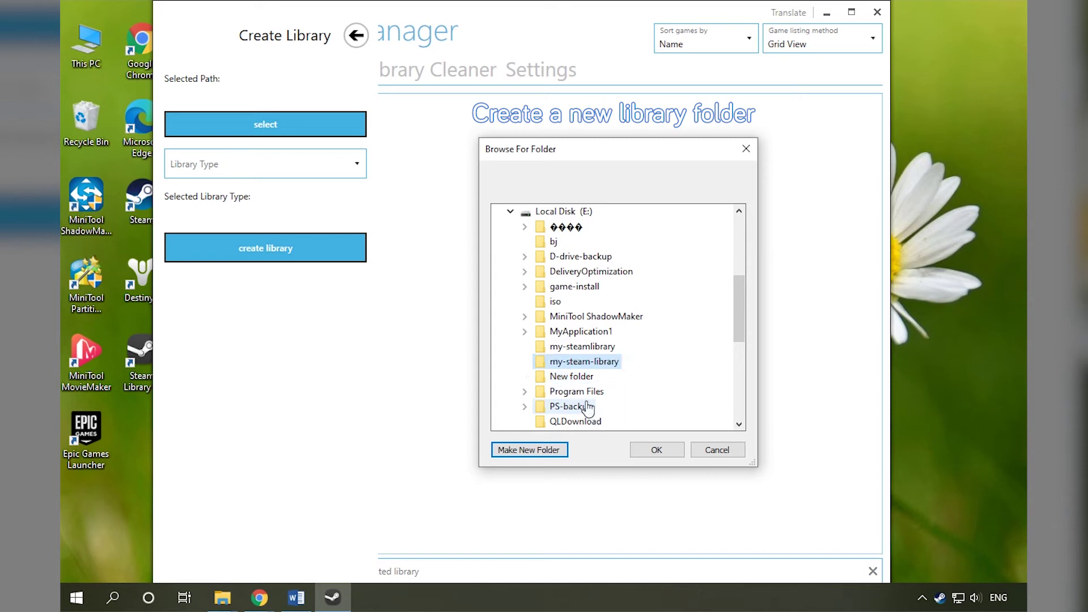
click(657, 451)
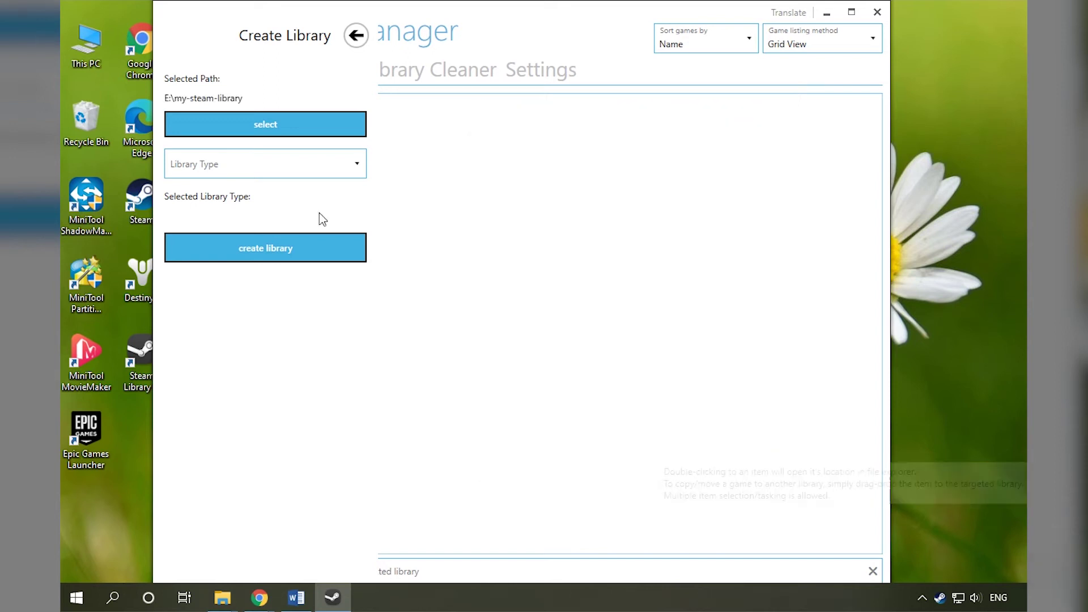
Create the E:\my-steam-library library with type Steam, allowing Steam to be closed and started again
click(252, 169)
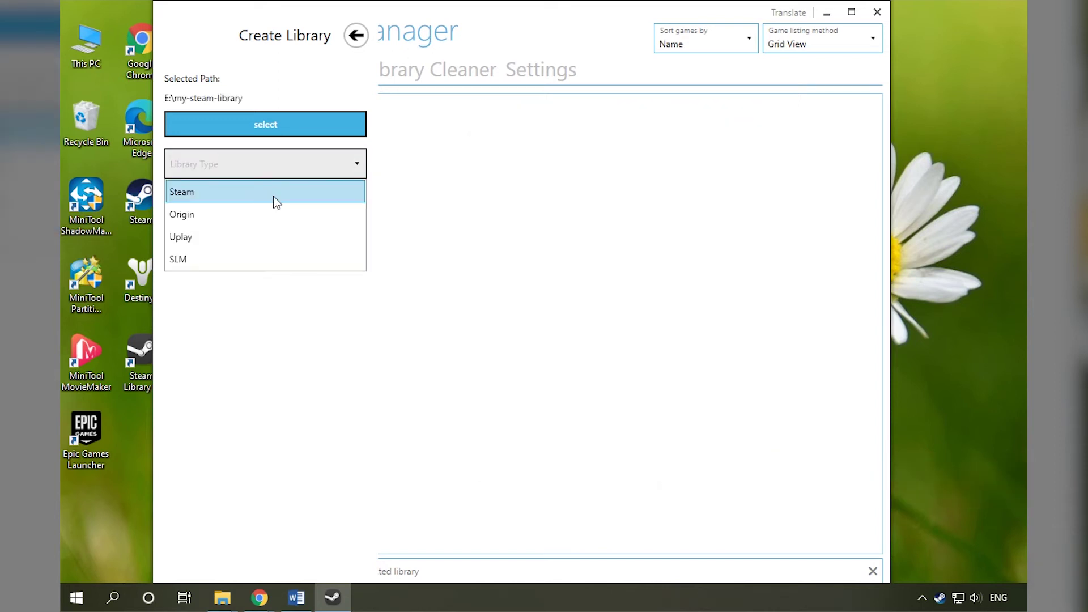
click(276, 202)
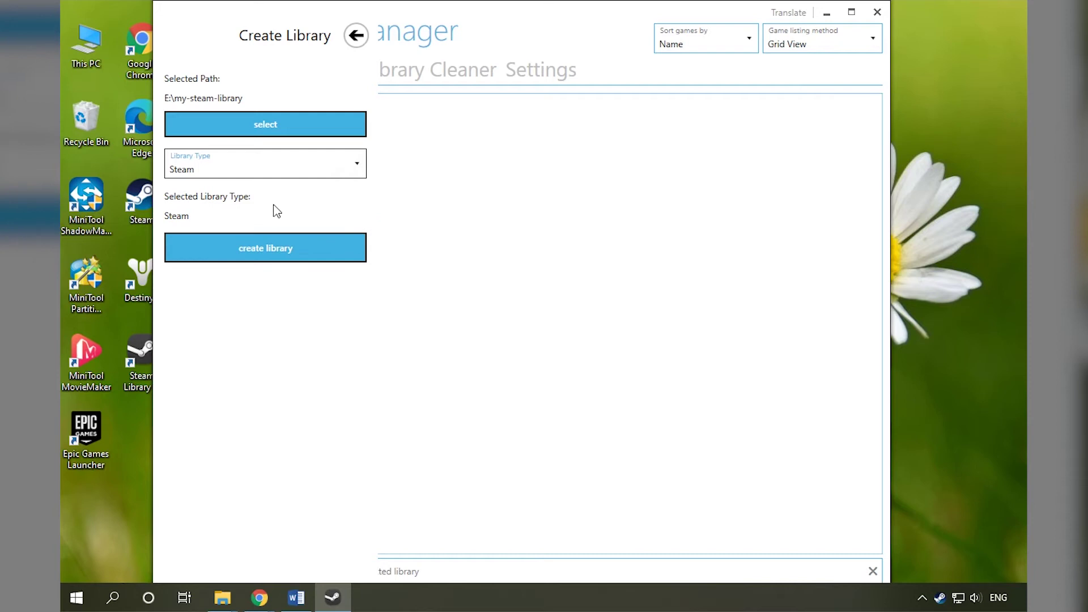
click(268, 250)
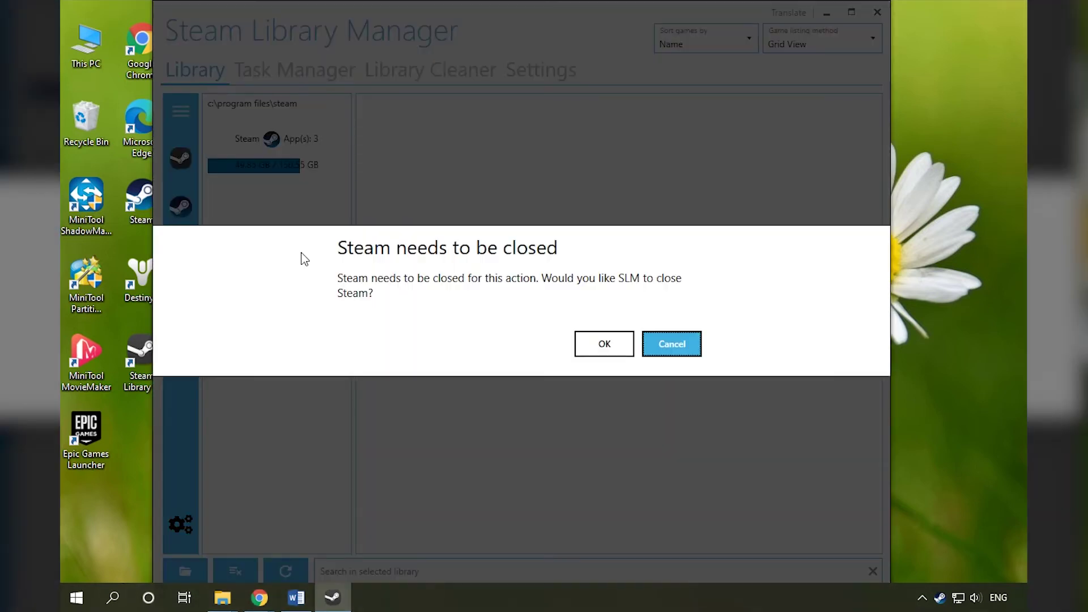
click(585, 347)
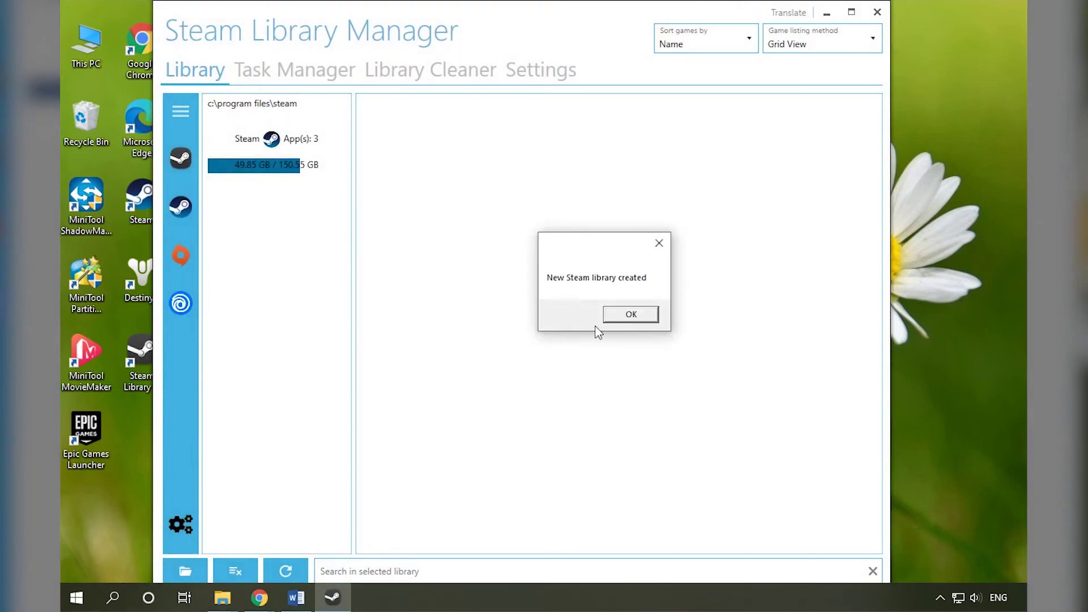
click(624, 317)
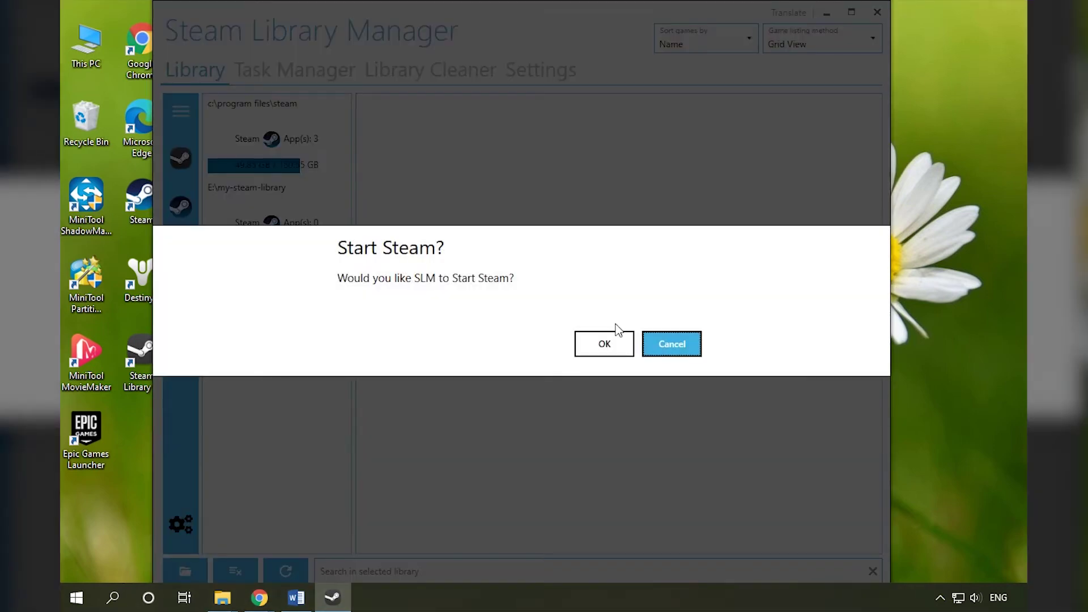
click(604, 344)
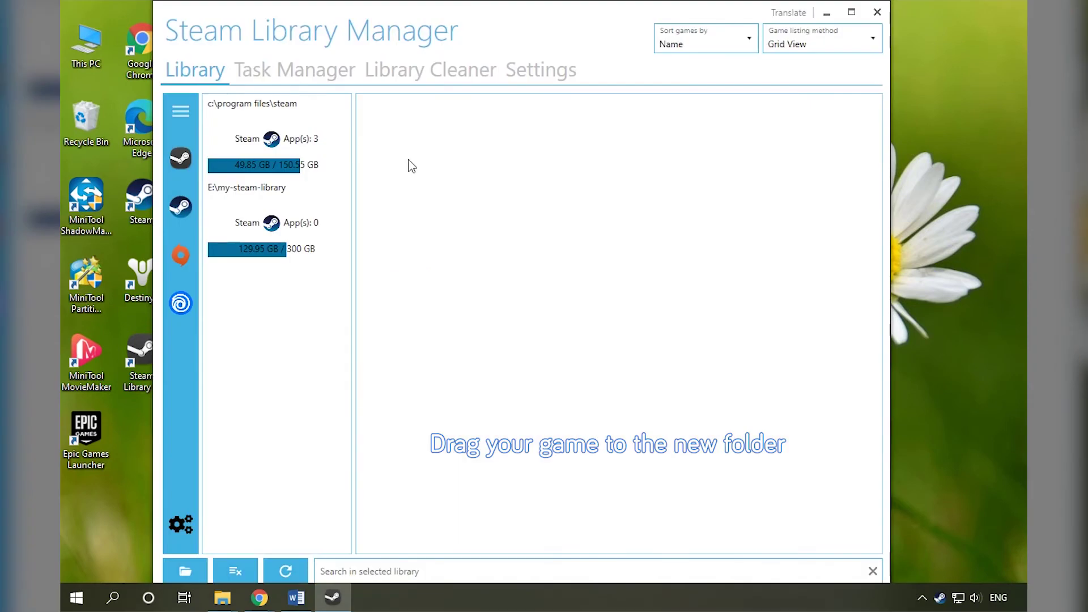
Queue Counter-Strike: Global Offensive from the c:\program files\steam library for transfer to E:\my-steam-library and start the task
click(250, 158)
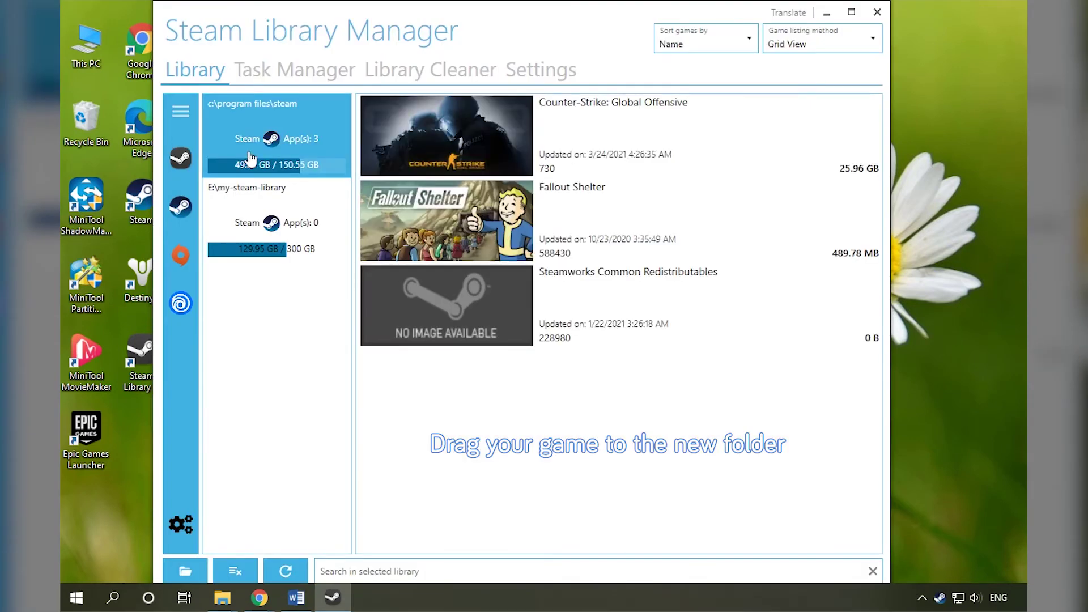
drag(495, 118, 287, 214)
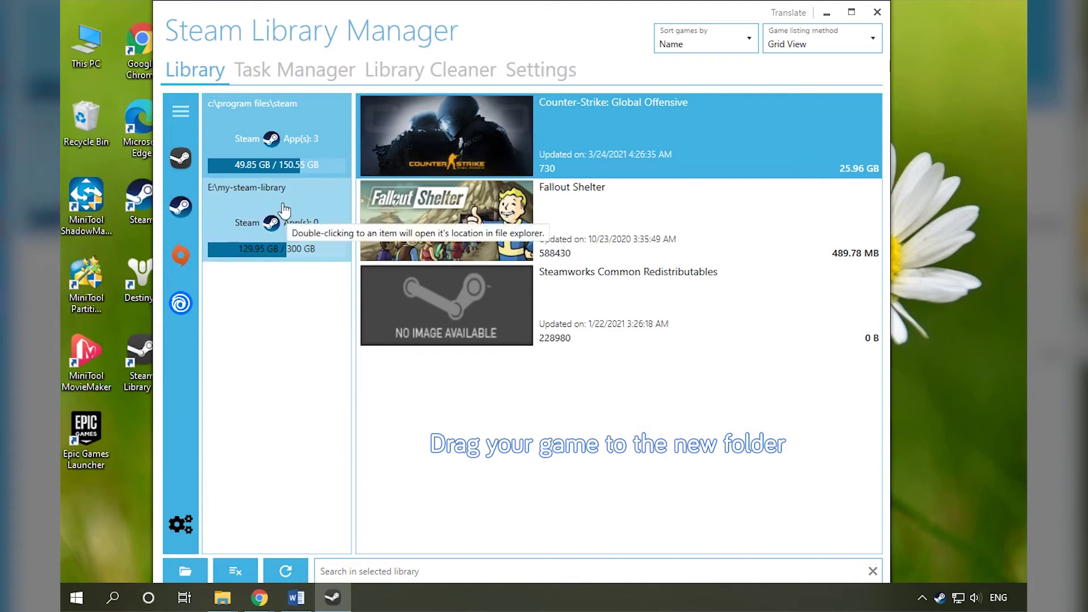
click(334, 81)
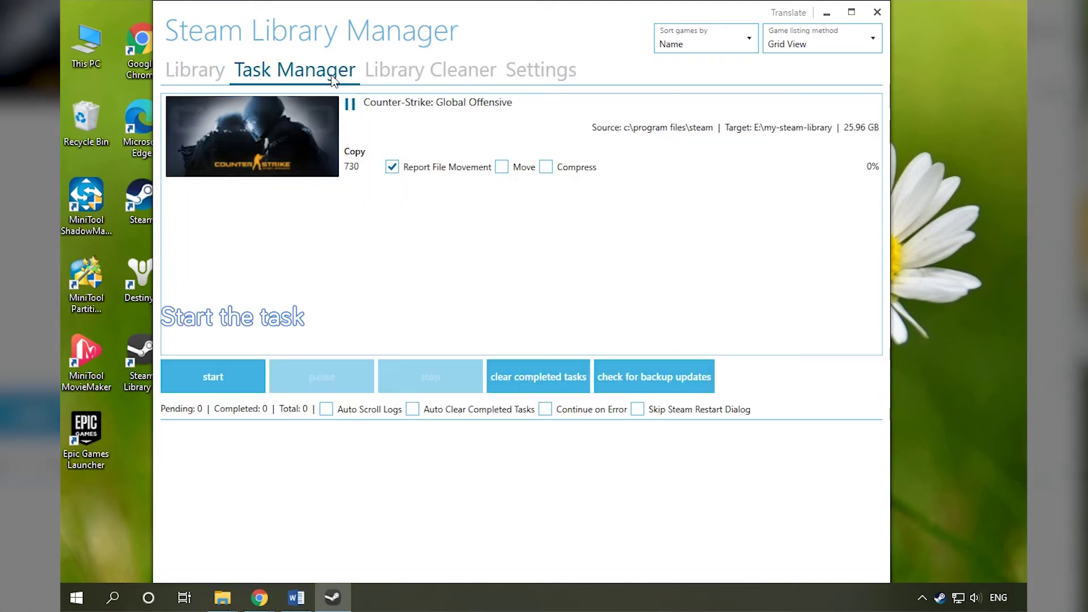
click(222, 387)
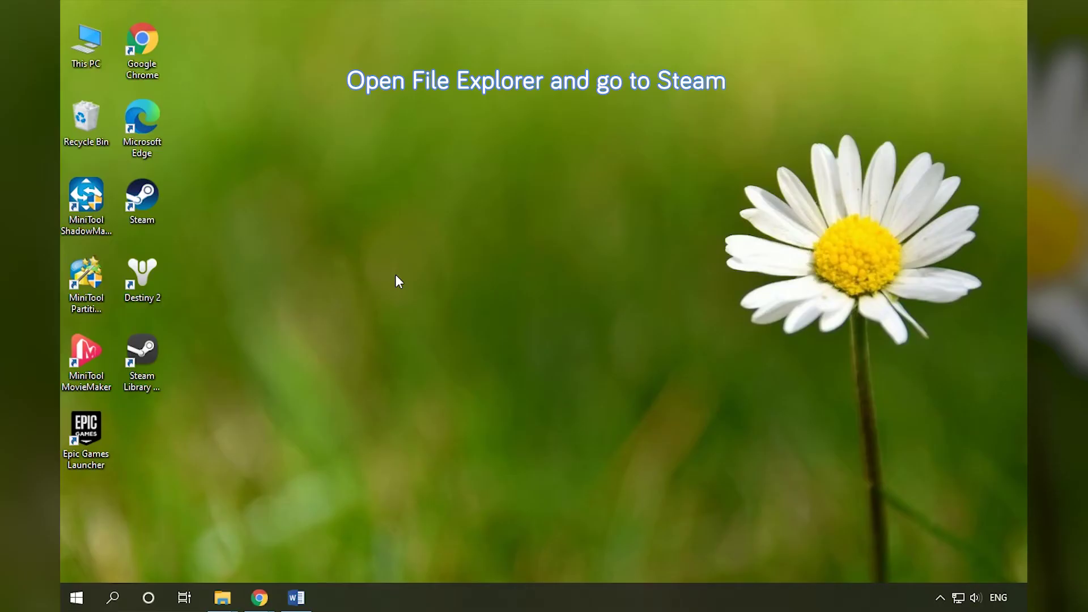
In File Explorer, copy the Steam folder from C:\Program Files and paste it into the root of the E: drive
key(super+e)
click(337, 390)
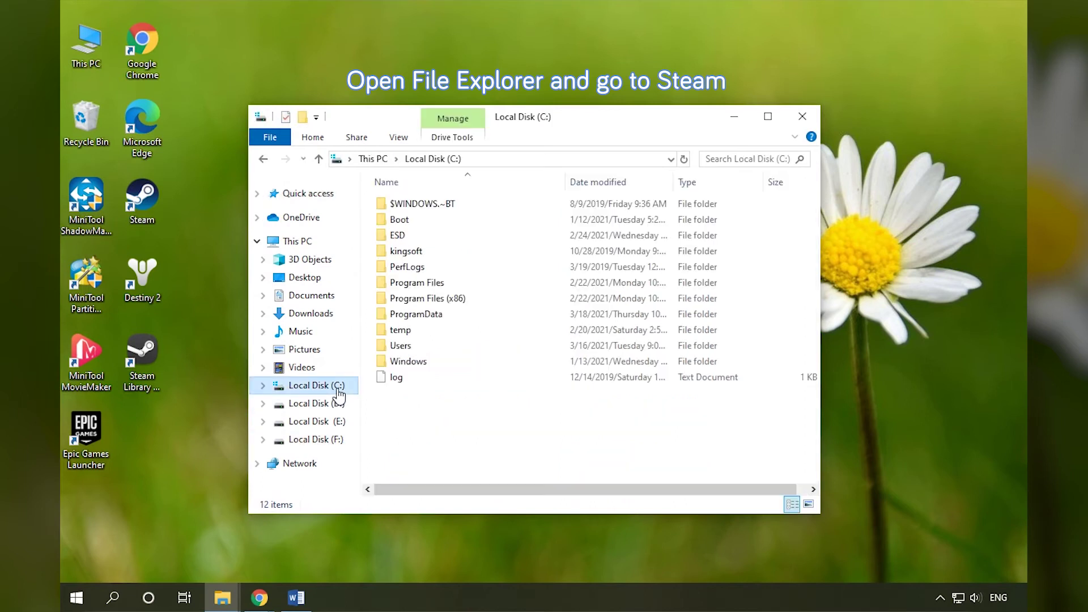
double_click(462, 285)
scroll(462, 286, down, 4)
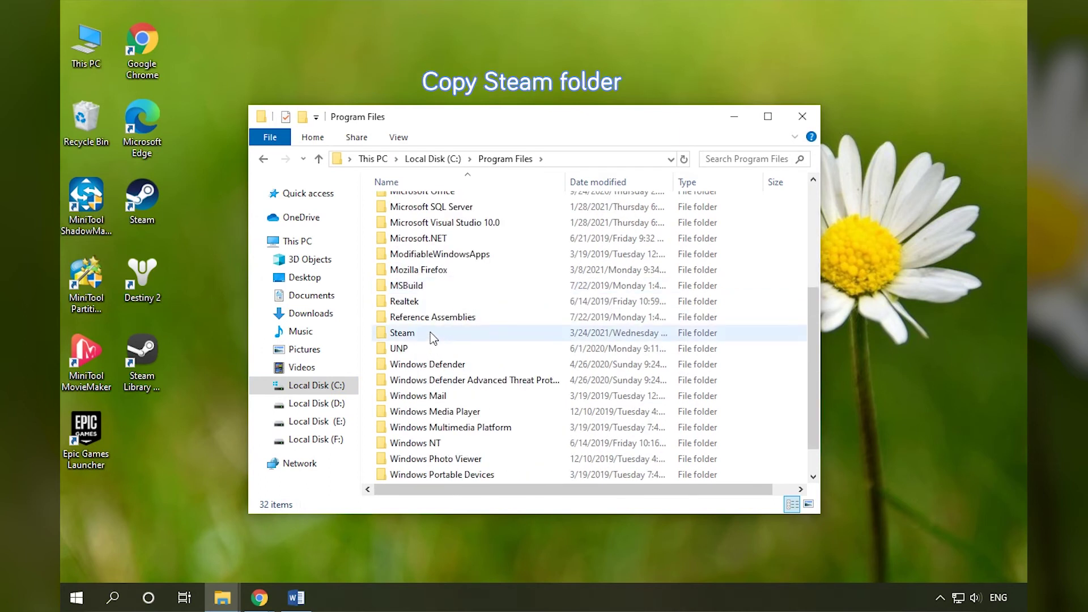
click(431, 332)
click(317, 423)
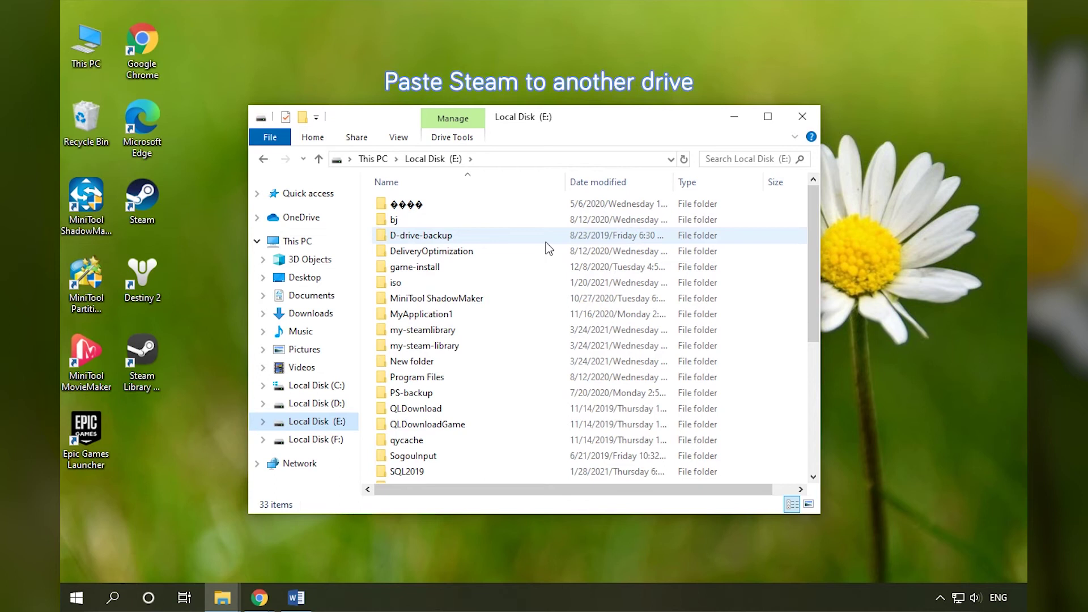
key(ctrl+v)
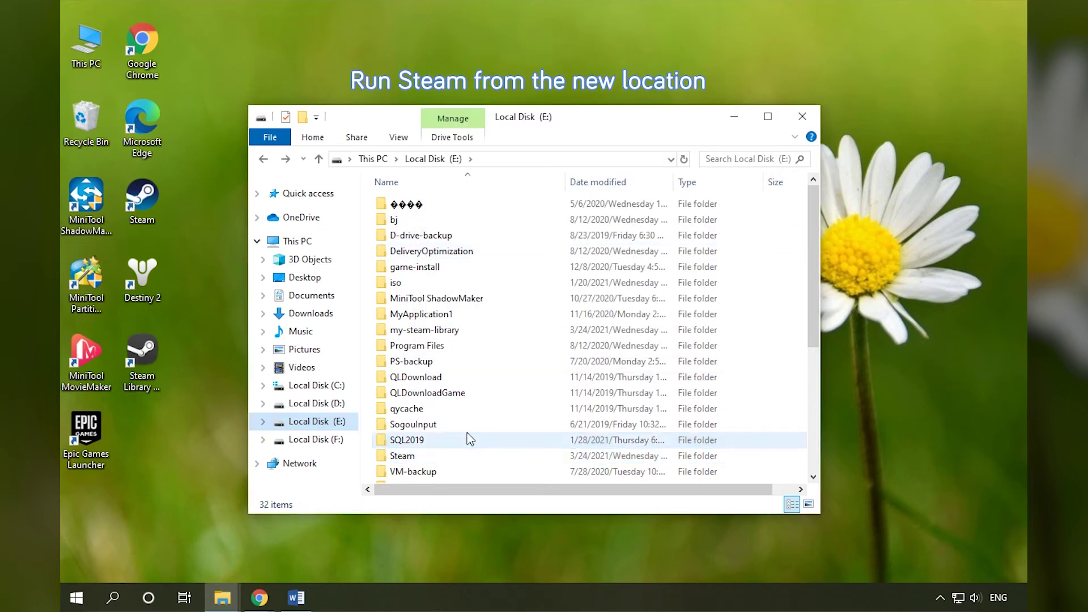
Run the steam application from the E:\Steam folder, check the games in its library and close Steam
double_click(441, 455)
scroll(487, 409, down, 8)
scroll(498, 403, down, 4)
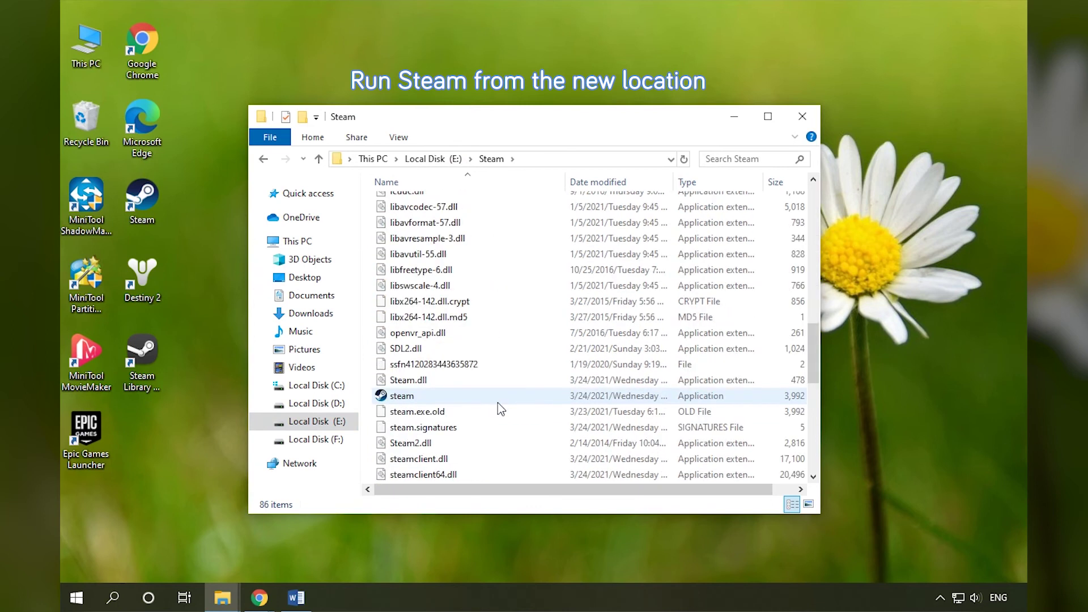
double_click(472, 396)
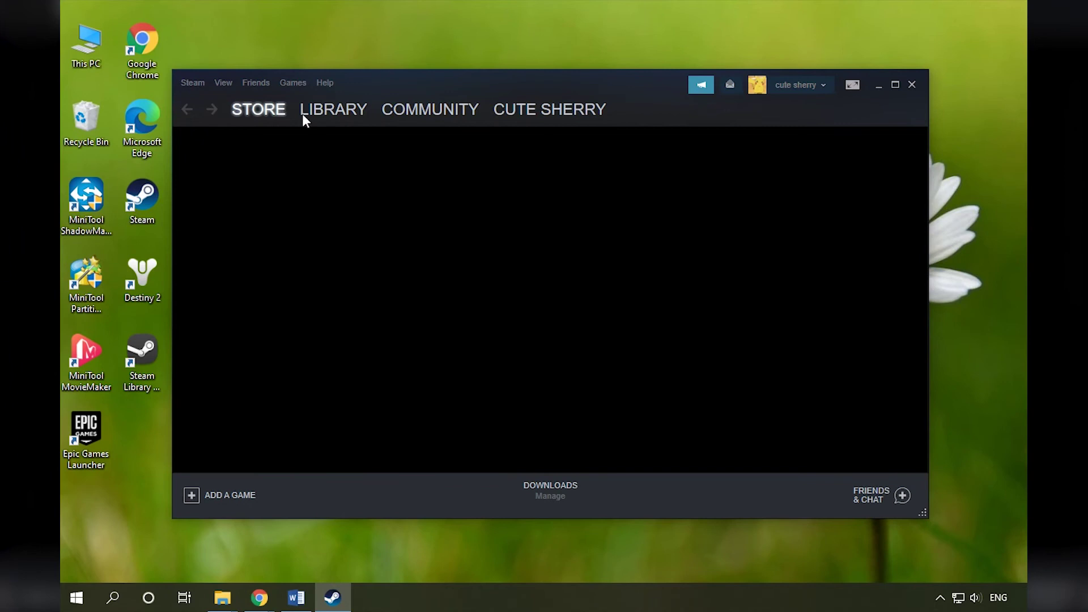
click(302, 113)
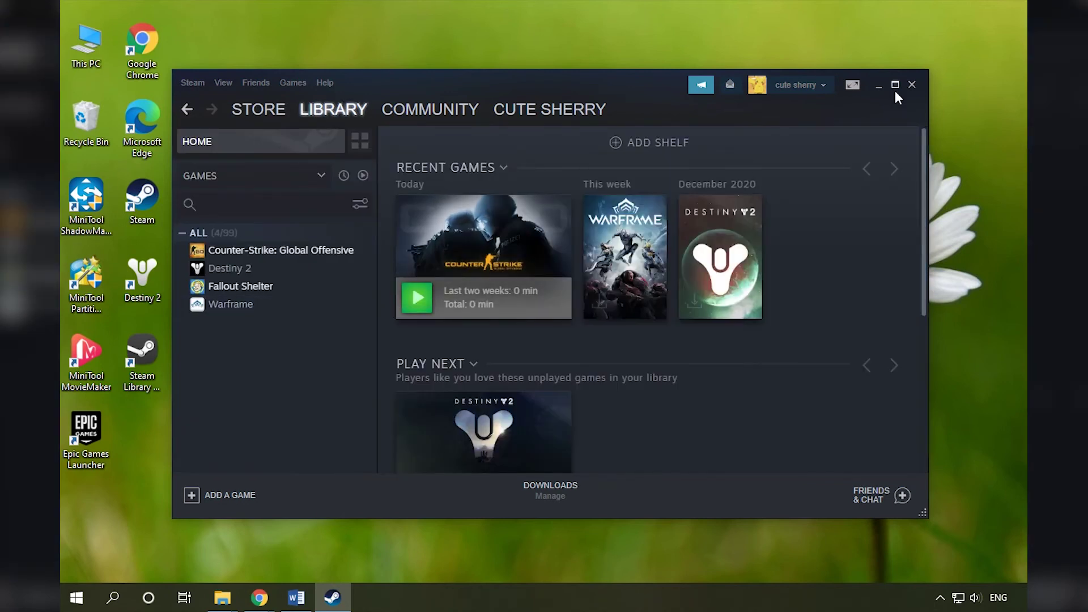
click(912, 84)
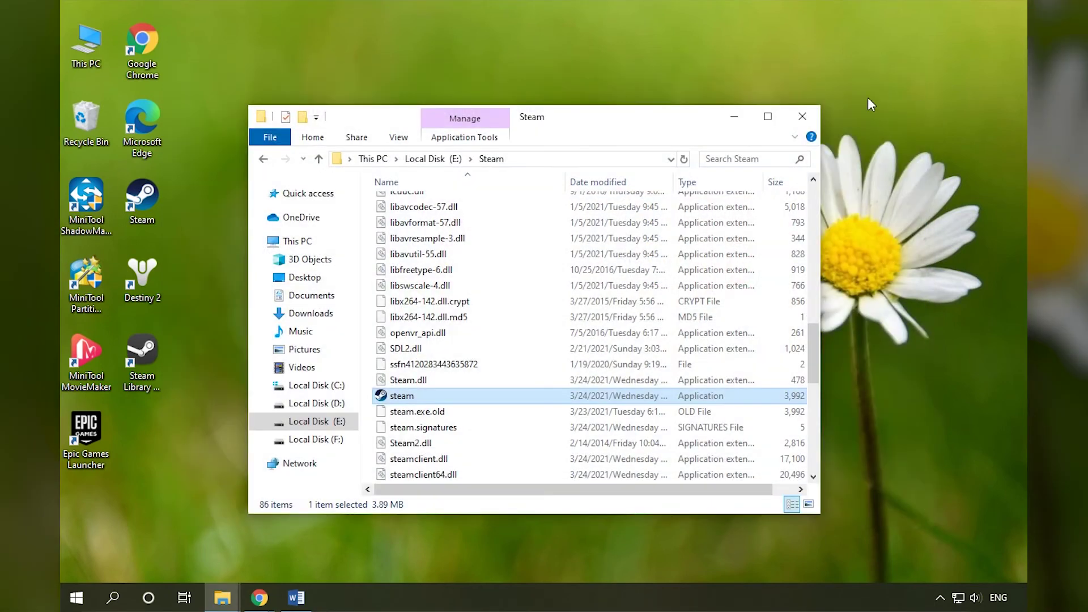
Rename the old Steam folder in C:\Program Files as Steam-backup
click(315, 386)
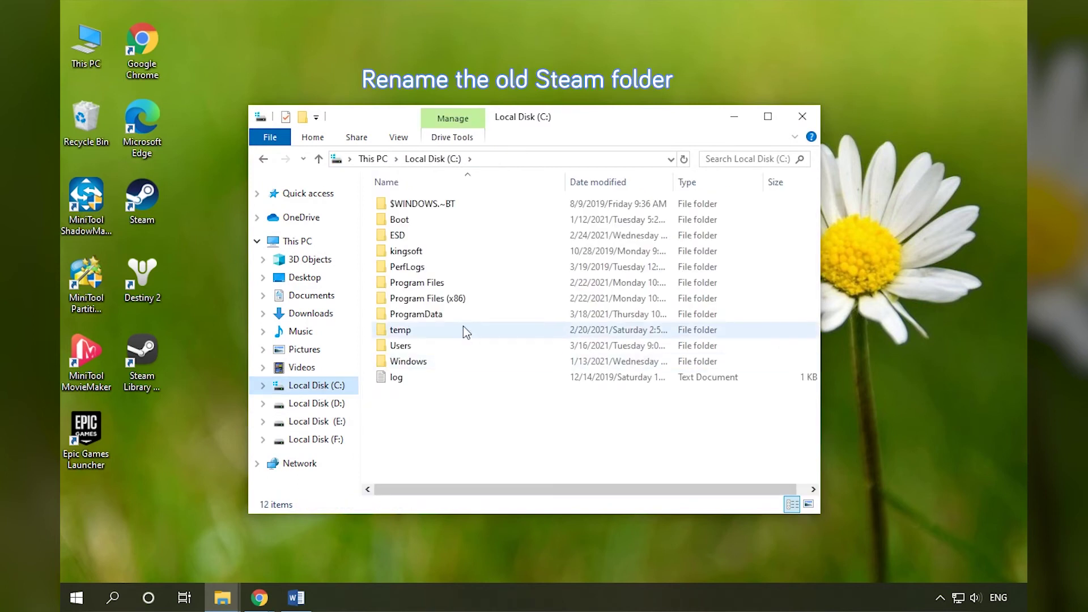
double_click(427, 282)
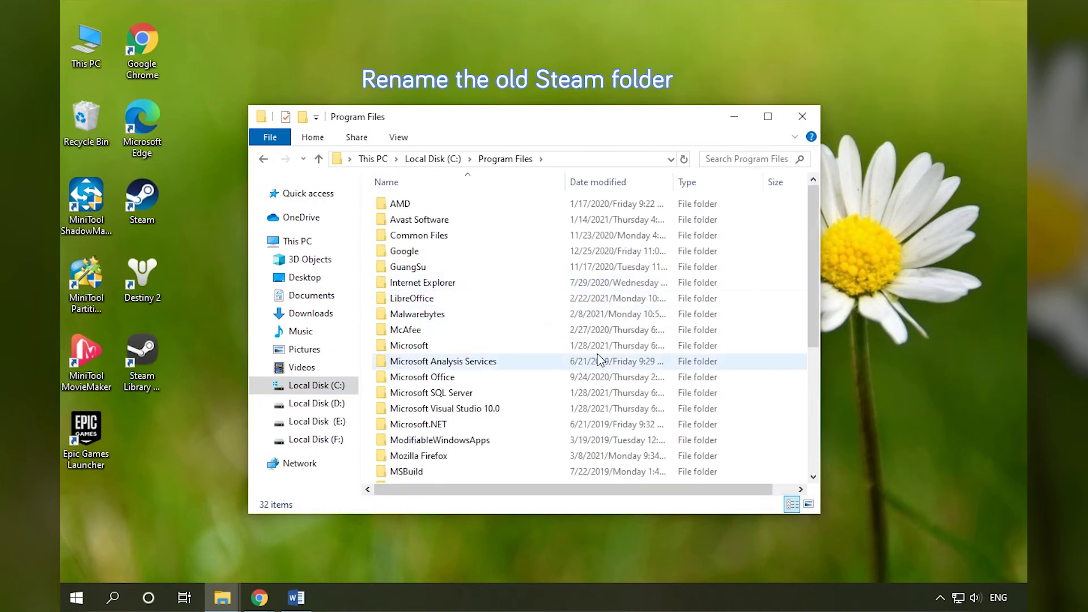
scroll(599, 358, down, 2)
click(429, 429)
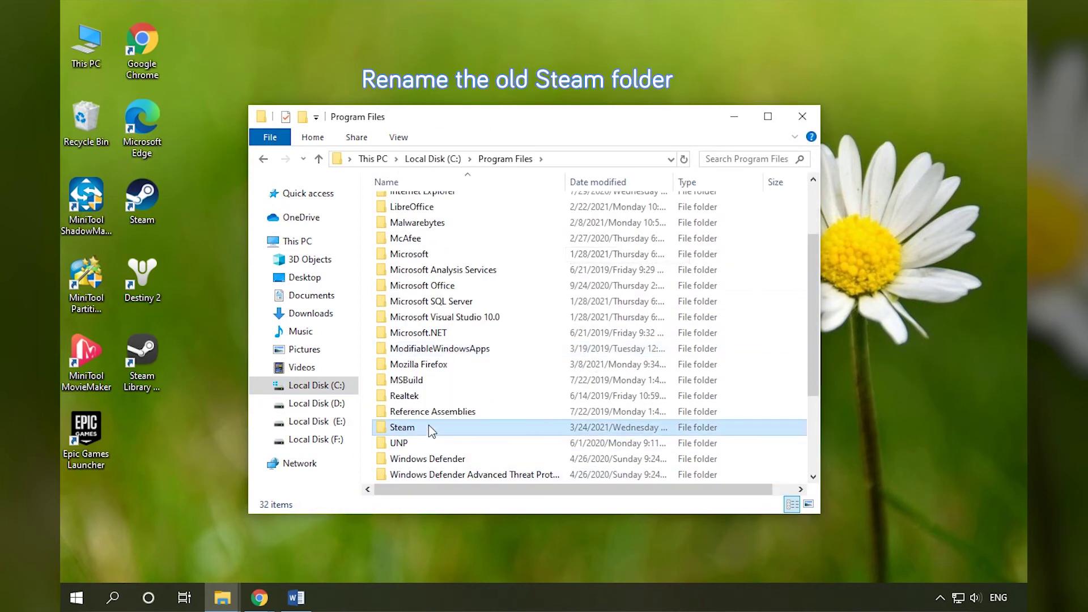
click(429, 429)
click(429, 428)
text(-)
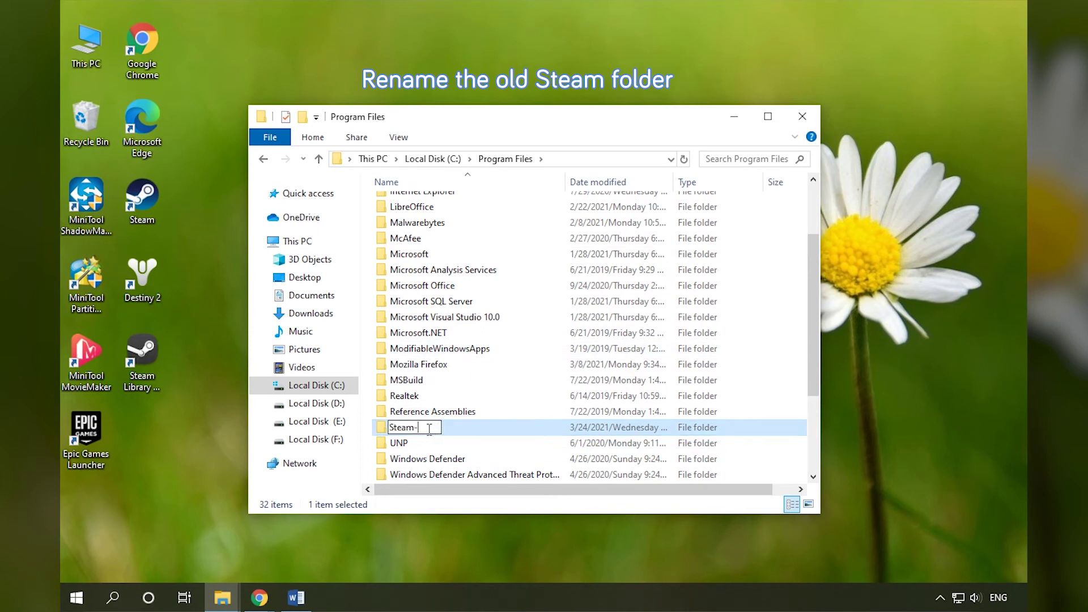
text(backup)
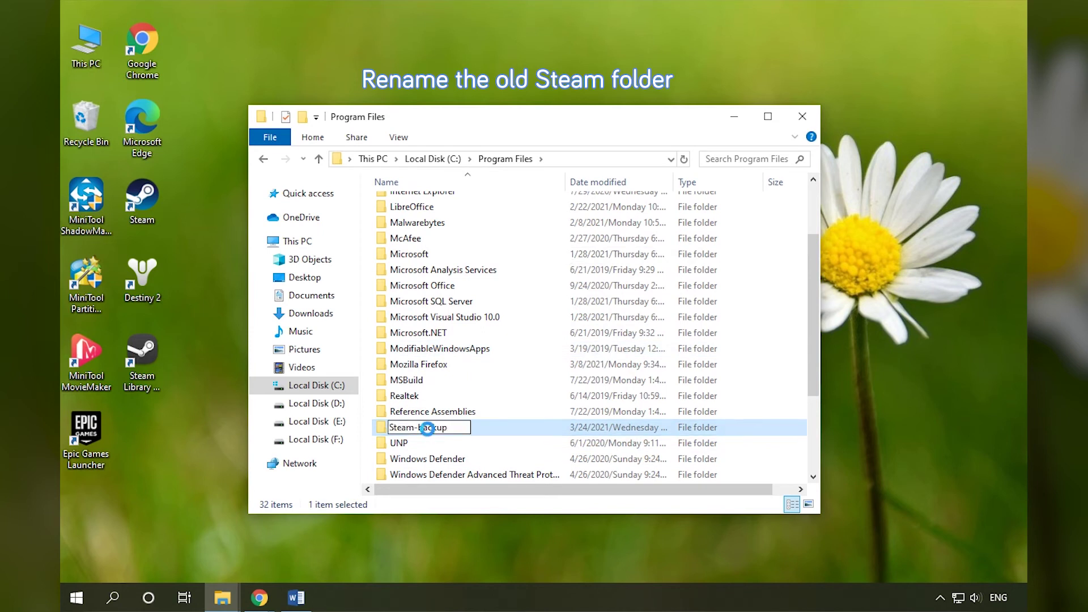
key(Return)
click(583, 327)
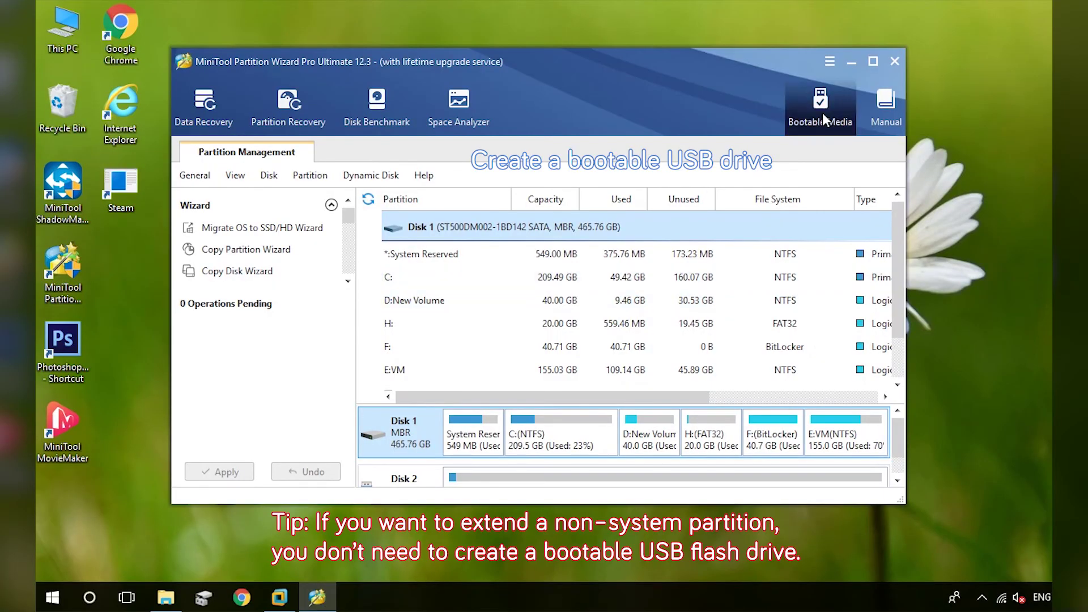
In MiniTool Partition Wizard, build bootable media on the USB flash disk G:, agreeing to erase its data
click(822, 119)
click(489, 132)
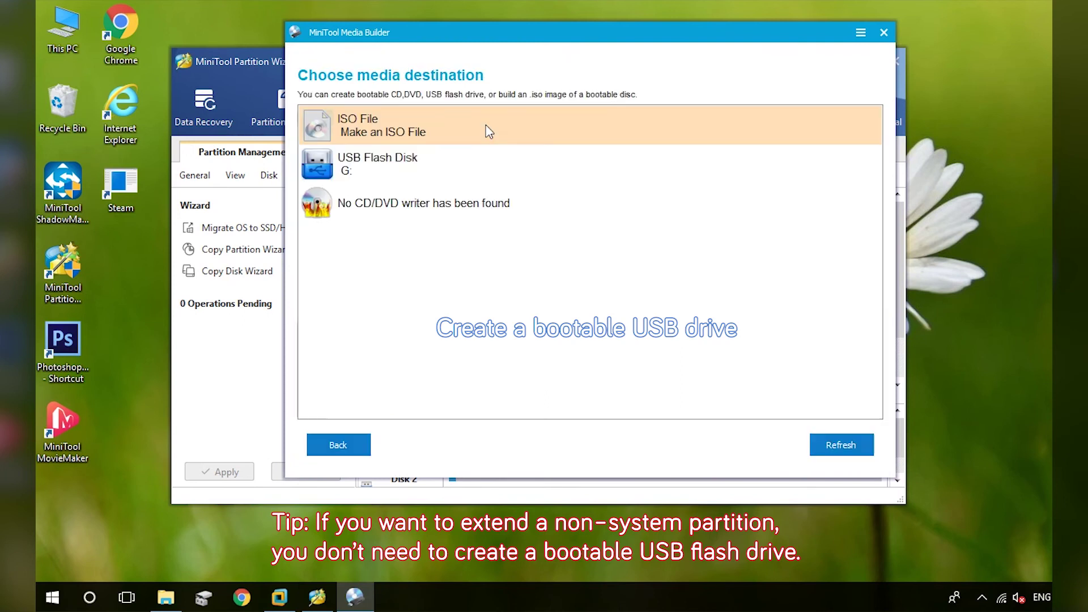
click(471, 171)
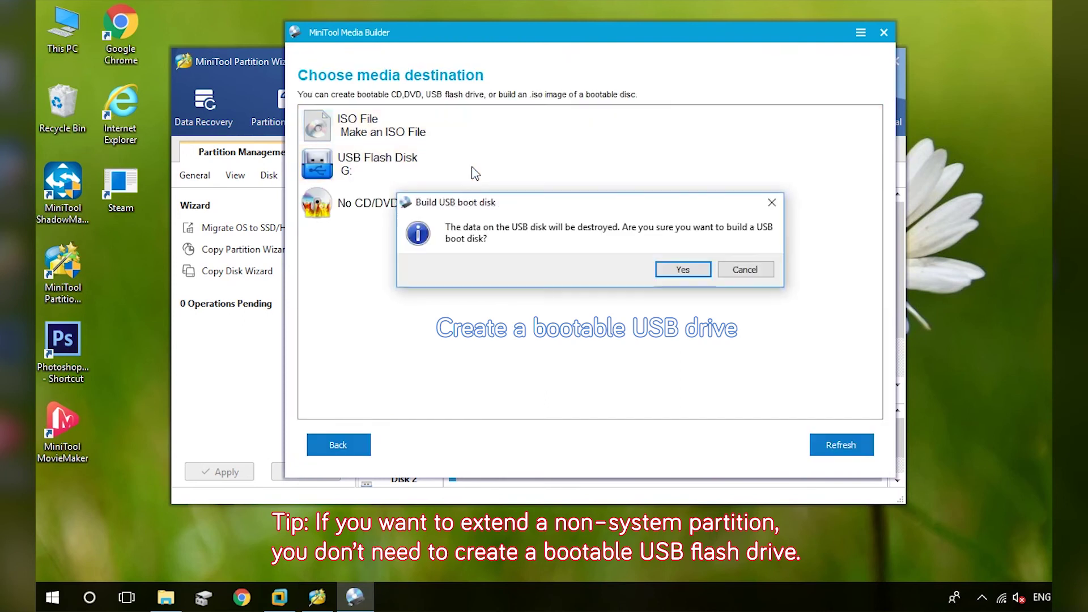
click(664, 270)
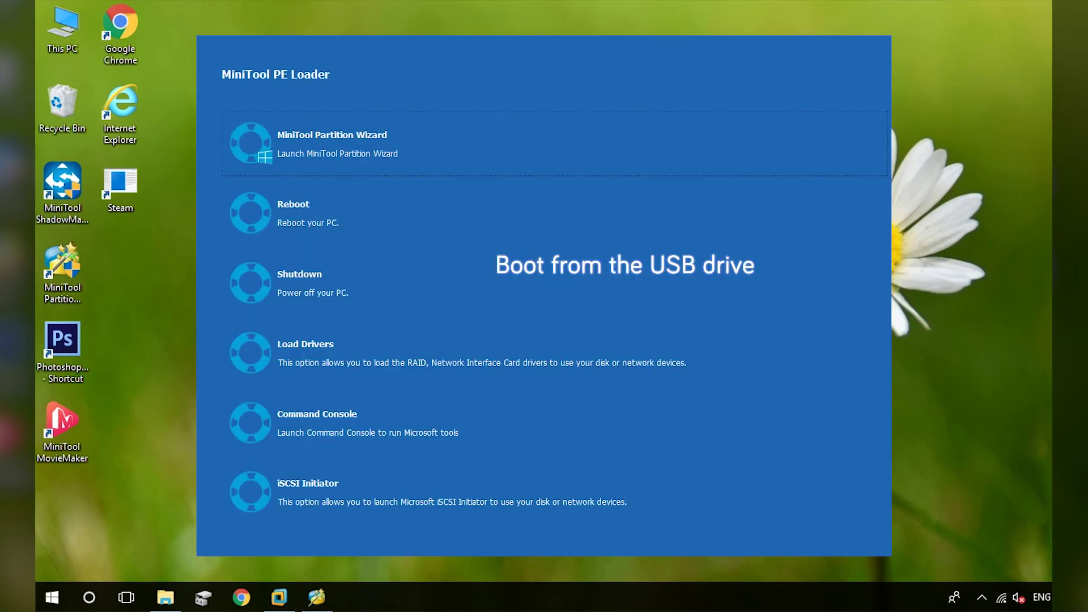
Launch Partition Wizard from the PE Loader and extend partition F: by taking 17.16 GB of free space from G:
click(364, 113)
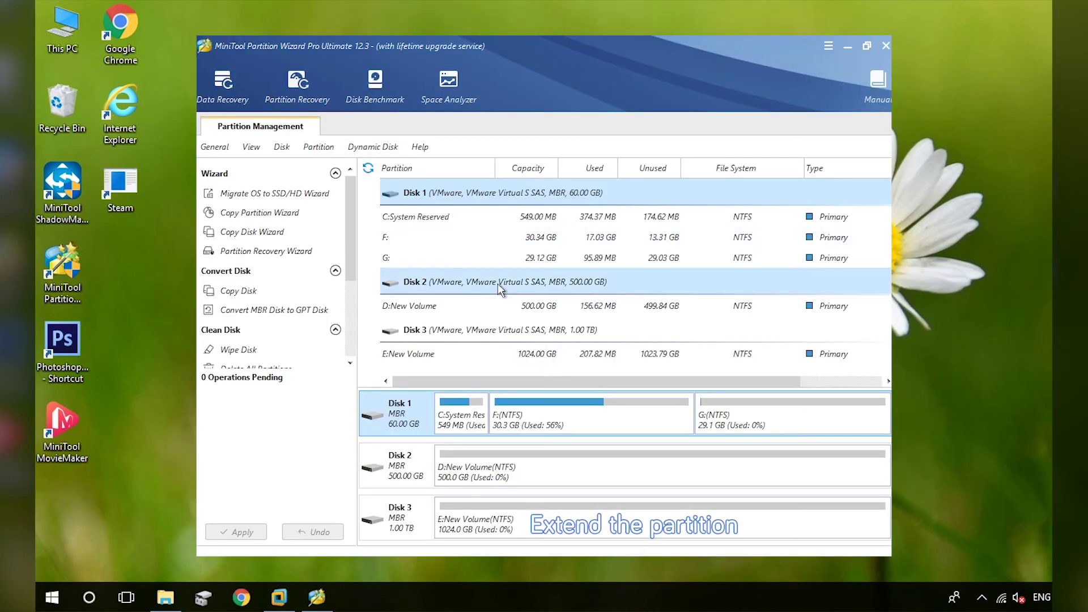
right_click(540, 430)
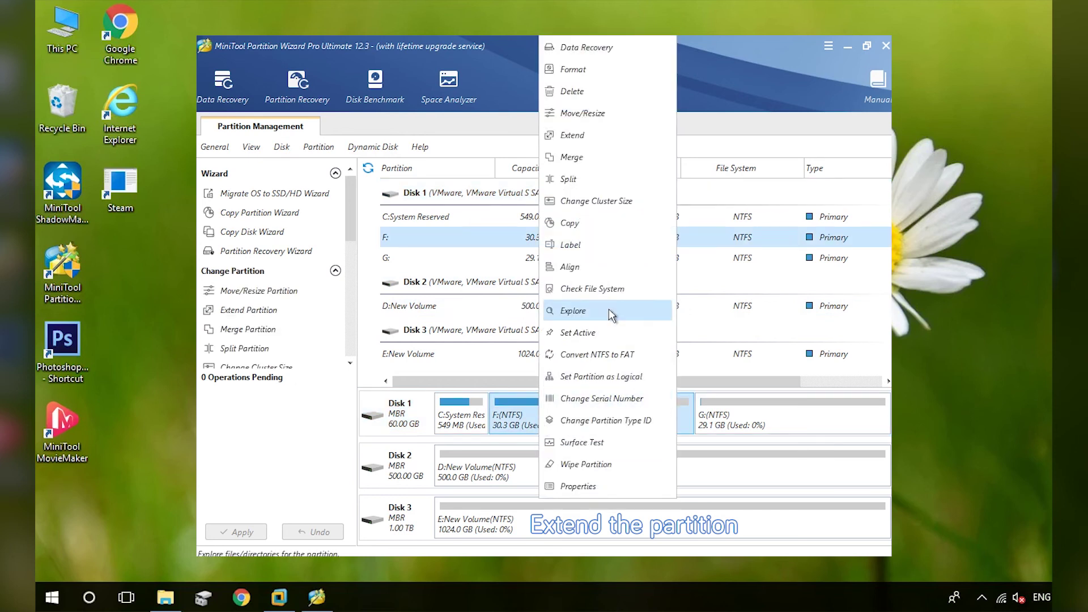
click(590, 136)
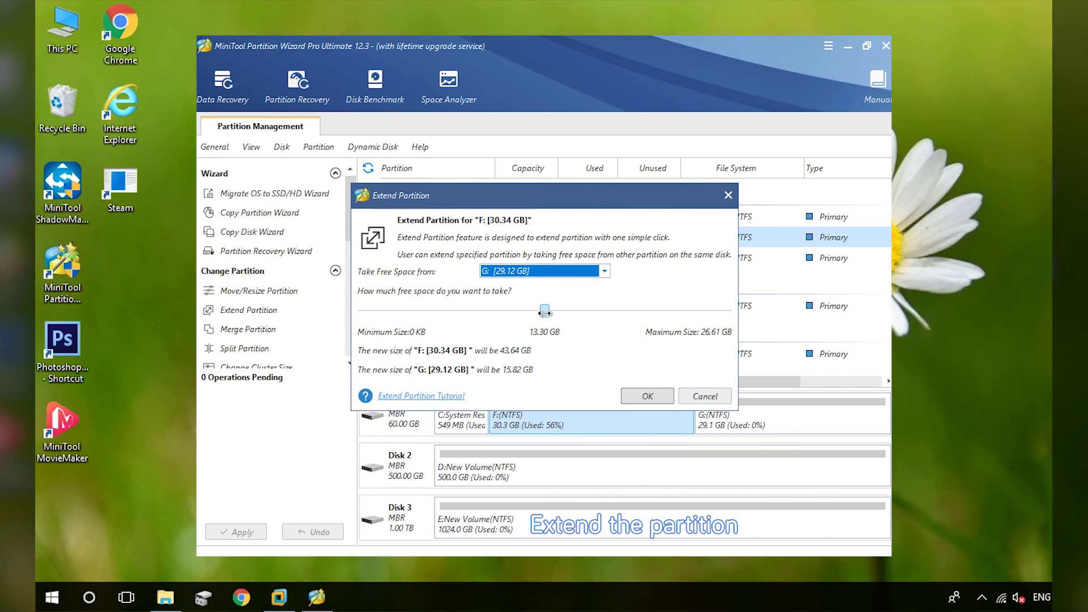
drag(545, 312, 596, 312)
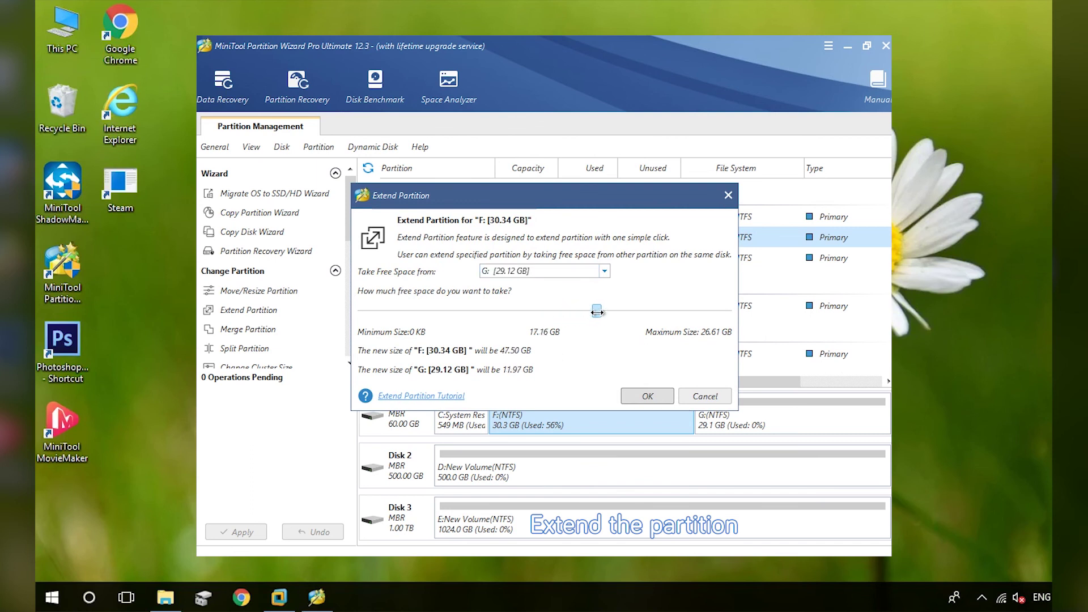
click(646, 398)
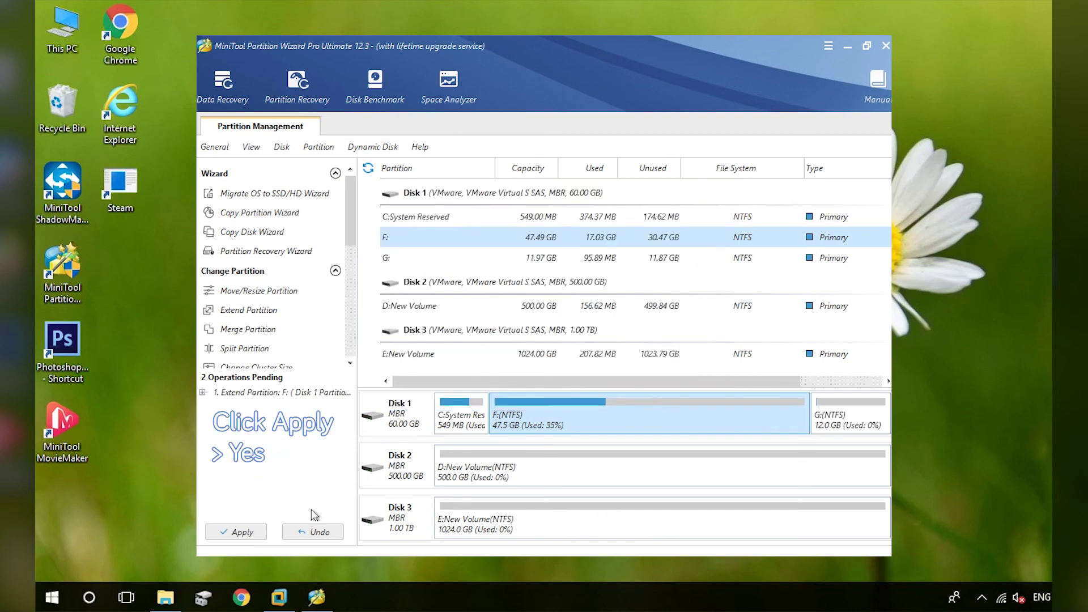
Apply the pending partition changes and close the completion notice
click(217, 534)
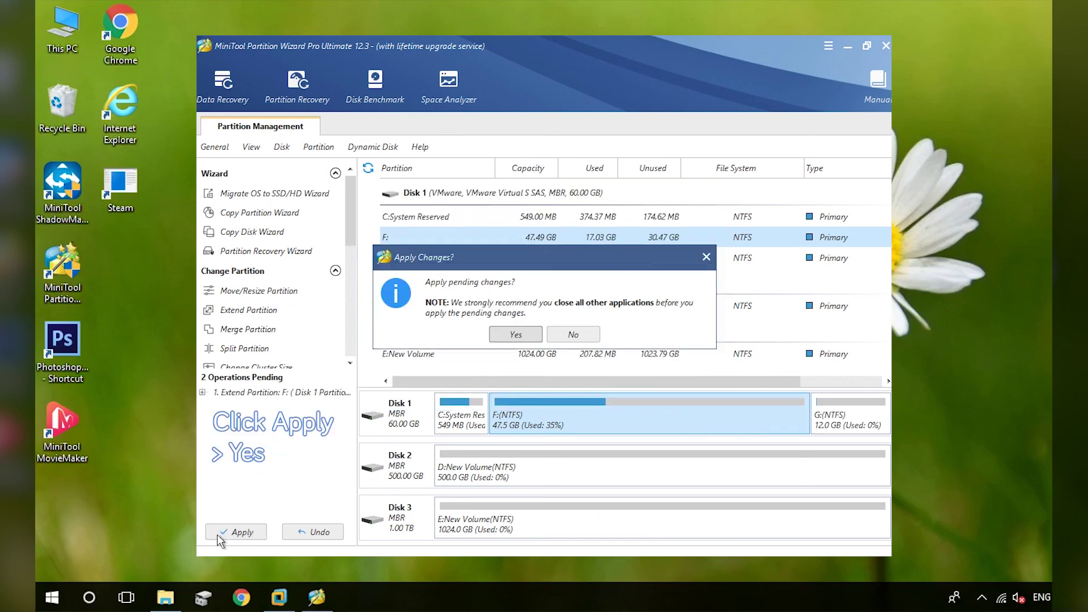
click(531, 337)
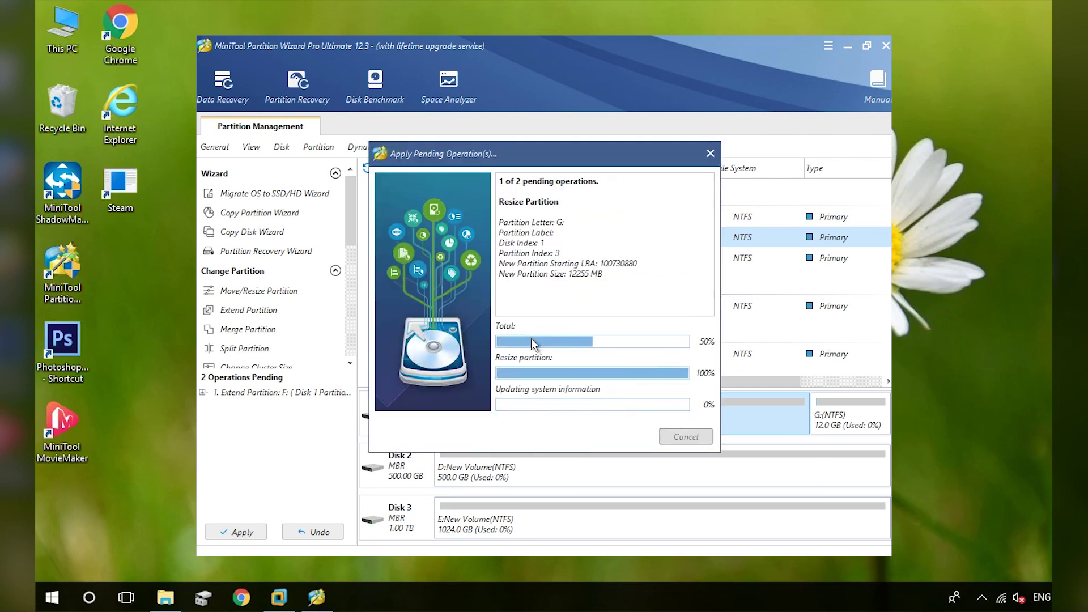
click(545, 328)
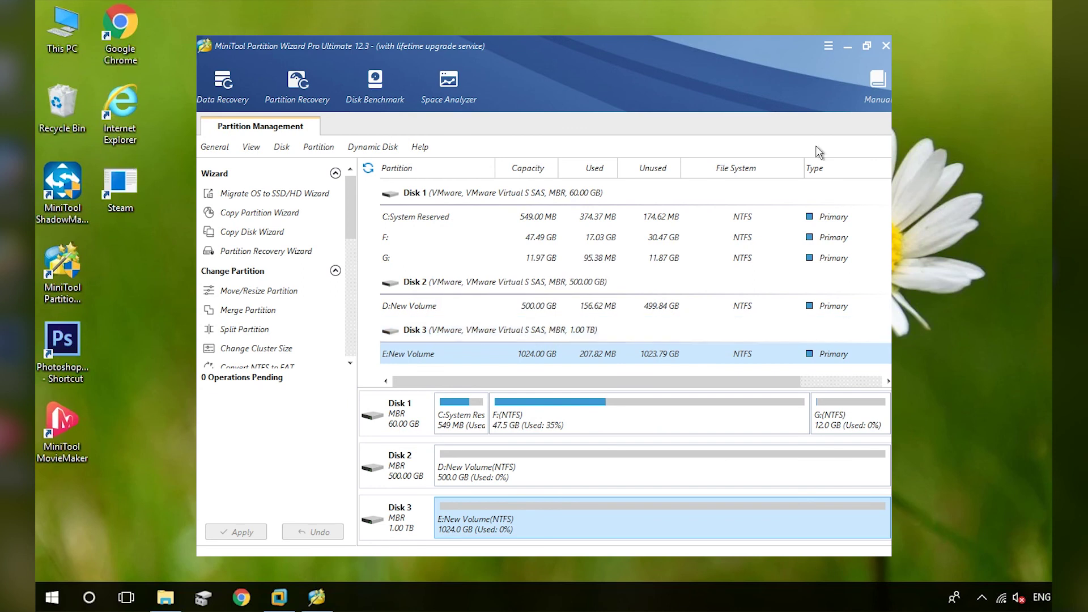
Quit Partition Wizard and shut down the computer from the PE Loader
click(885, 52)
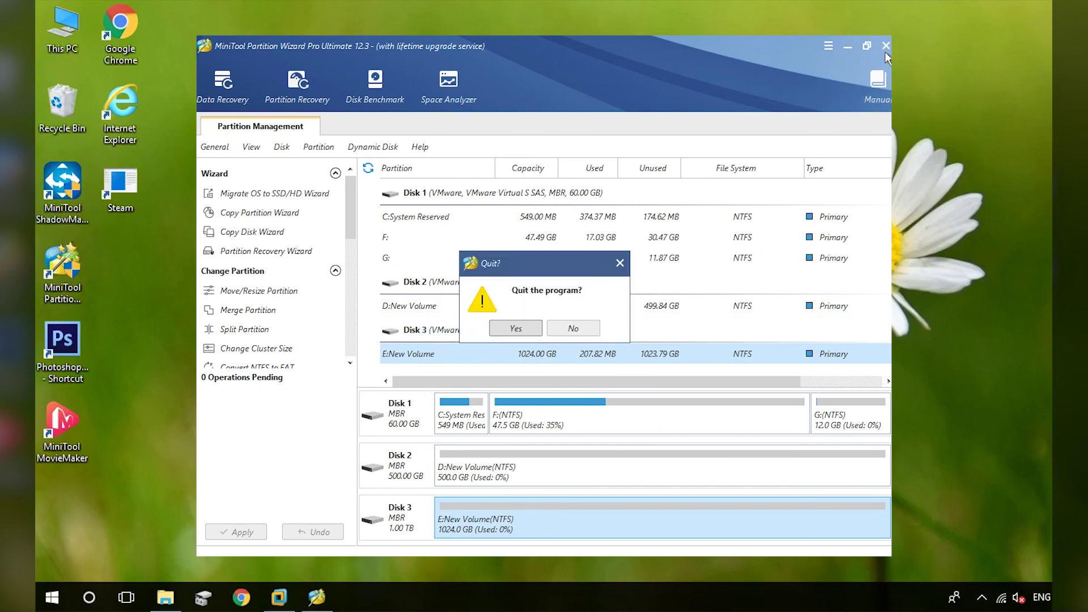
click(525, 328)
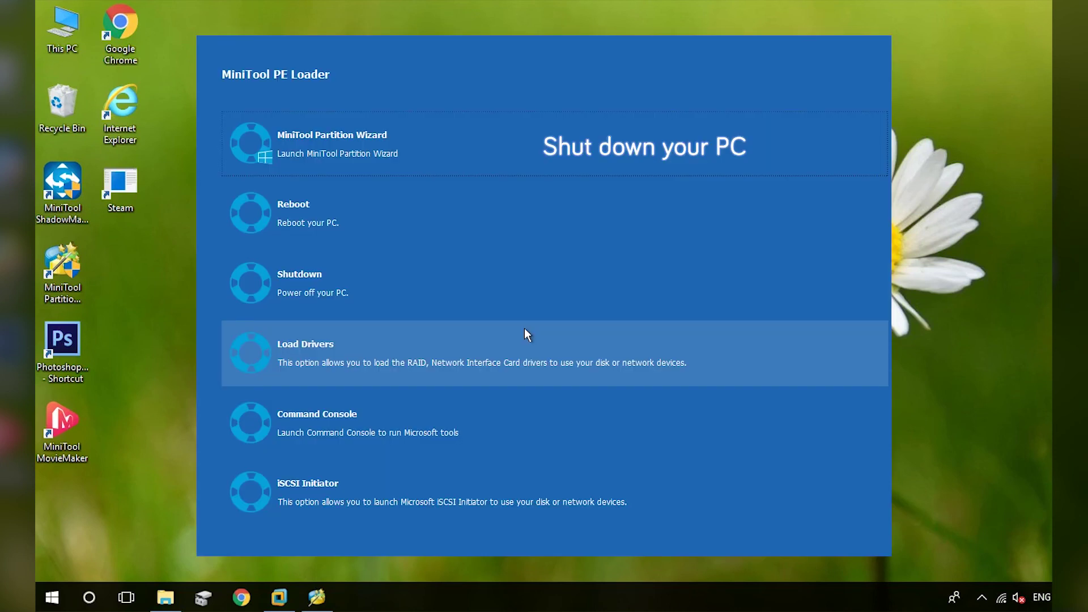
click(297, 287)
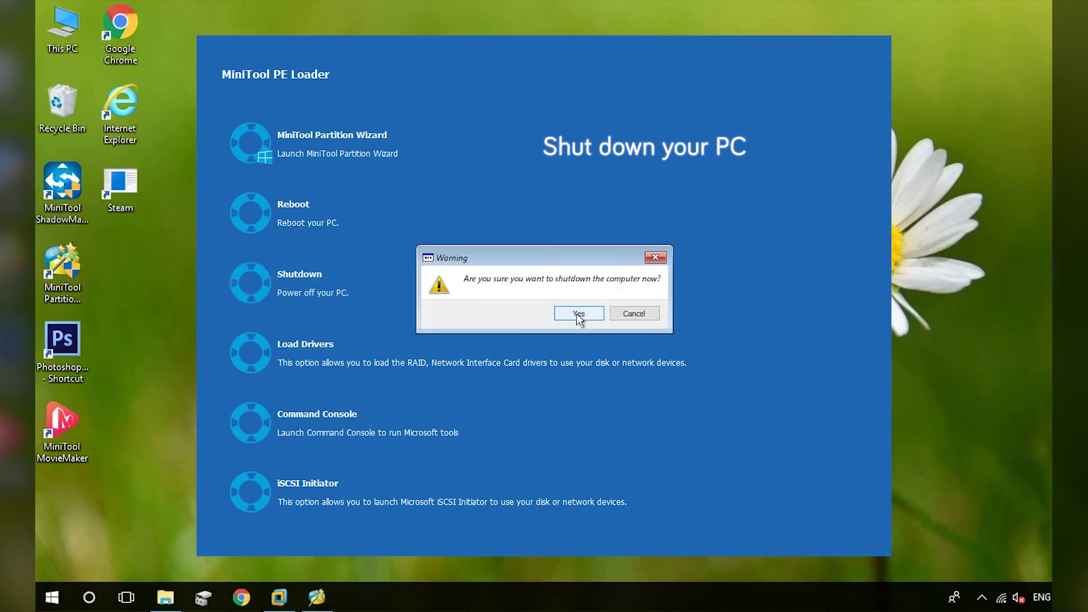